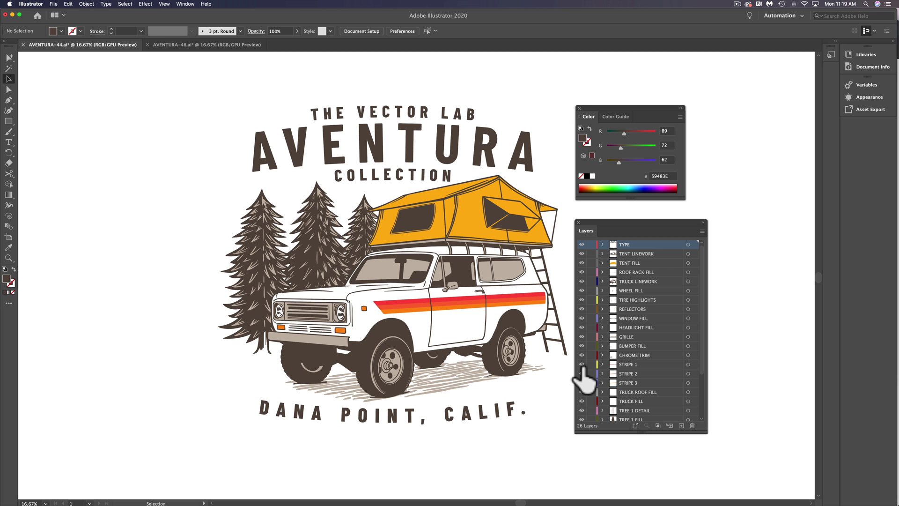
# - Replace the arched headline AVENTURA with the word ANYTHING using the Type tool
pyautogui.click(9, 141)
pyautogui.moveTo(281, 150); pyautogui.dragTo(529, 151)
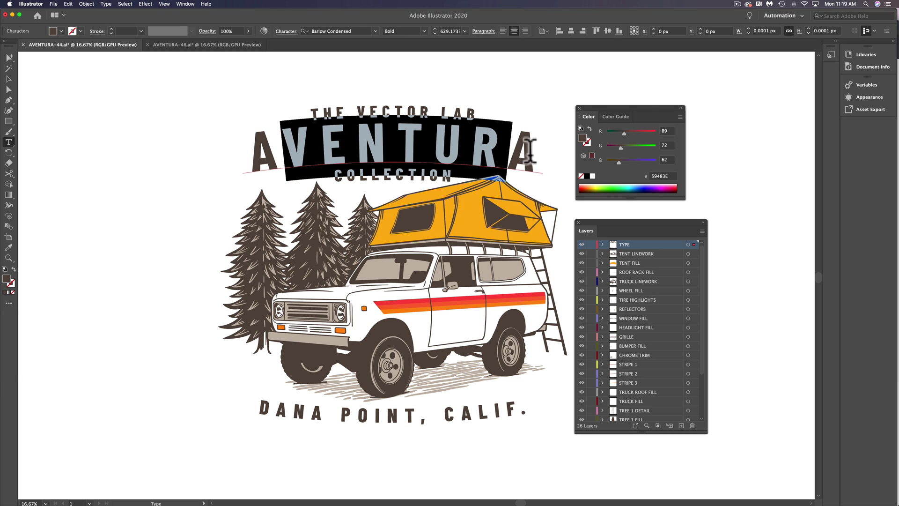
pyautogui.press('super+a')
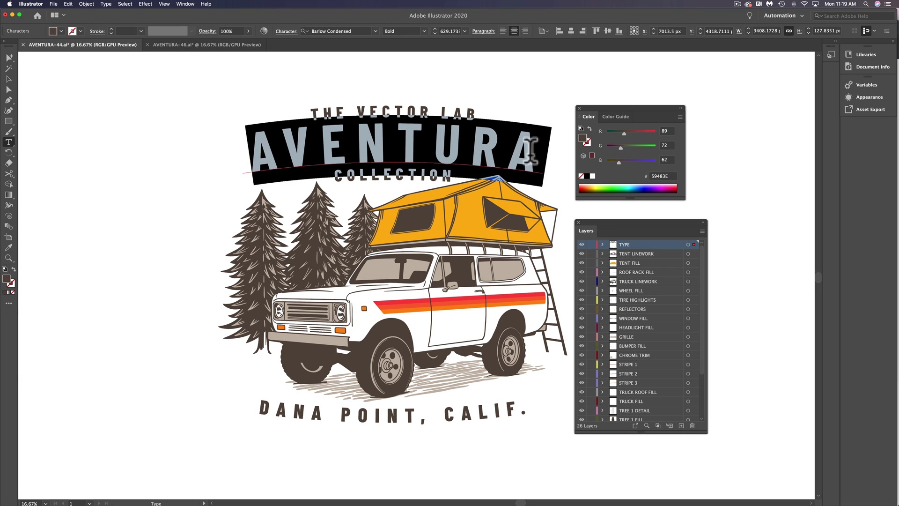
pyautogui.write('ANYTHING')
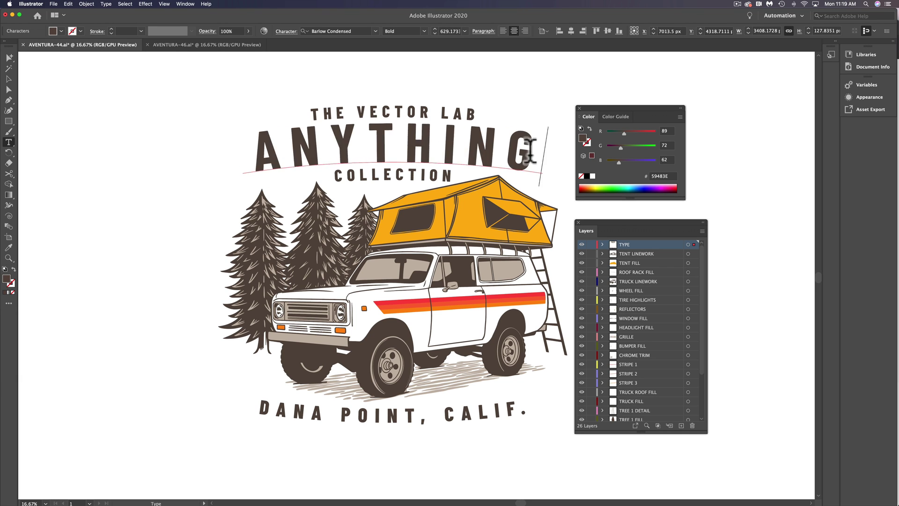
# - Move the THE VECTOR LAB line and the ANYTHING headline straight up, leaving room above COLLECTION for larger lettering
pyautogui.click(9, 78)
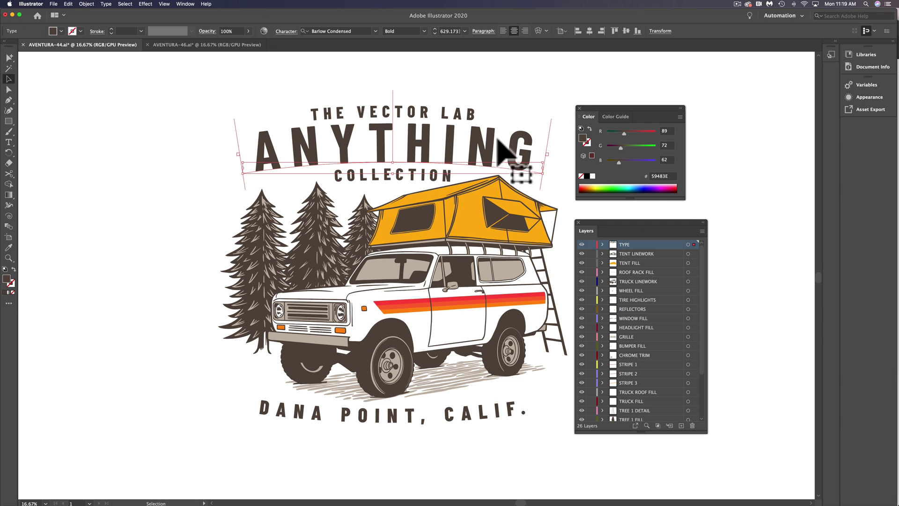
pyautogui.click(459, 114)
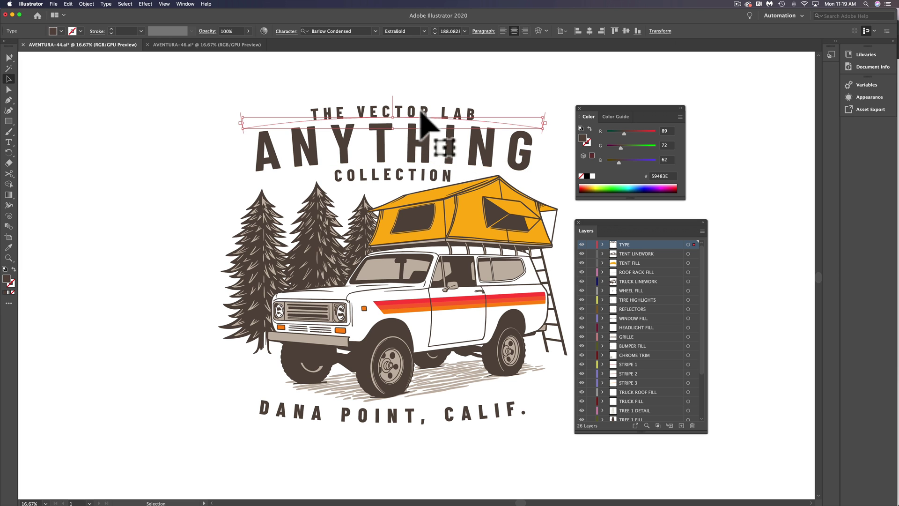
pyautogui.moveTo(420, 112); pyautogui.dragTo(423, 77)
pyautogui.moveTo(424, 151); pyautogui.dragTo(420, 110)
# - Match the COLLECTION line's type style to the large headline by sampling the headline with the Eyedropper
pyautogui.click(417, 177)
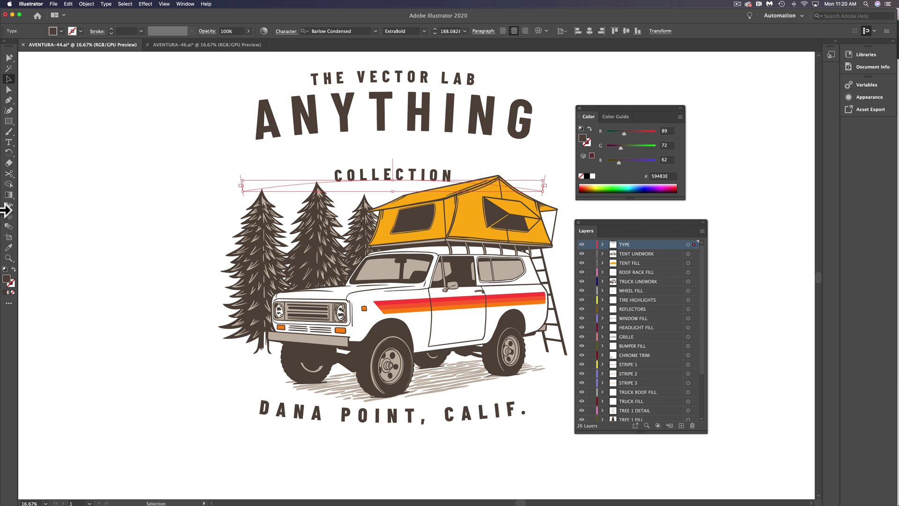
pyautogui.click(9, 247)
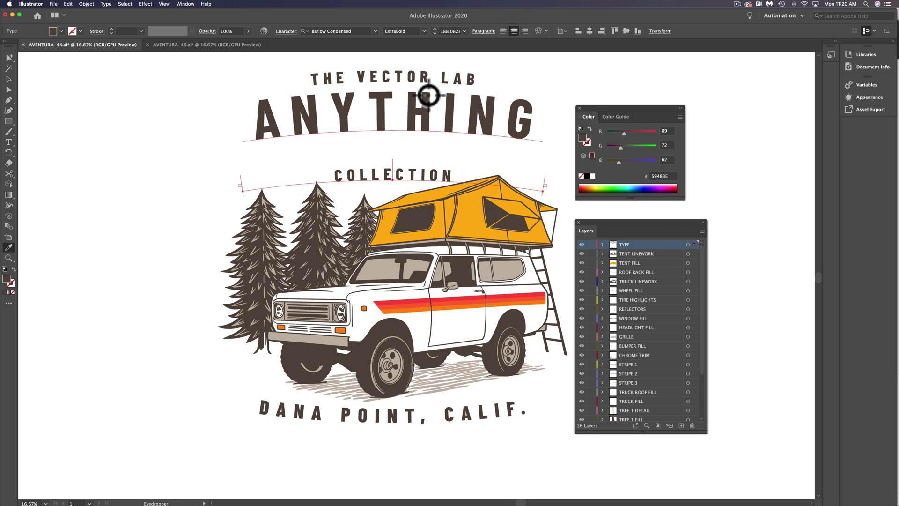
pyautogui.click(383, 104)
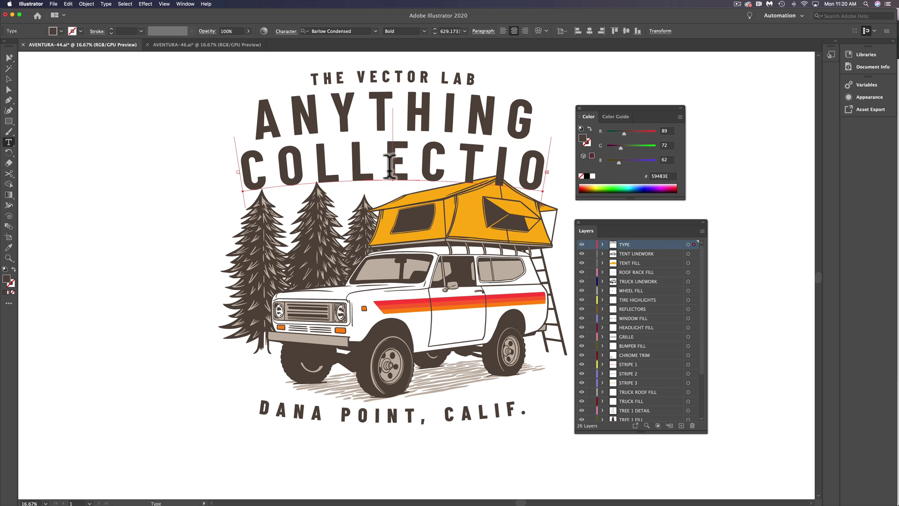
# - Set the tracking of the COLLECTION line to 100 so the whole word fits its arc
pyautogui.moveTo(243, 169); pyautogui.dragTo(559, 196)
pyautogui.press('super+t')
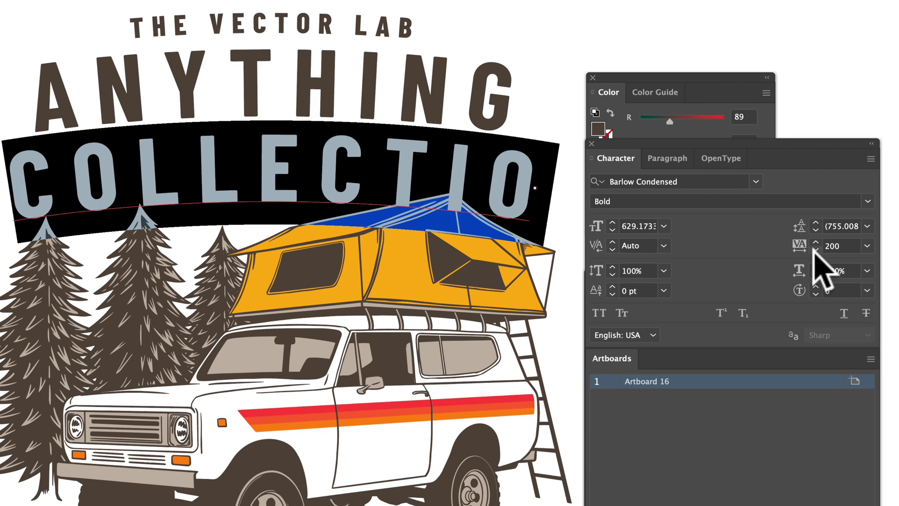
pyautogui.click(867, 245)
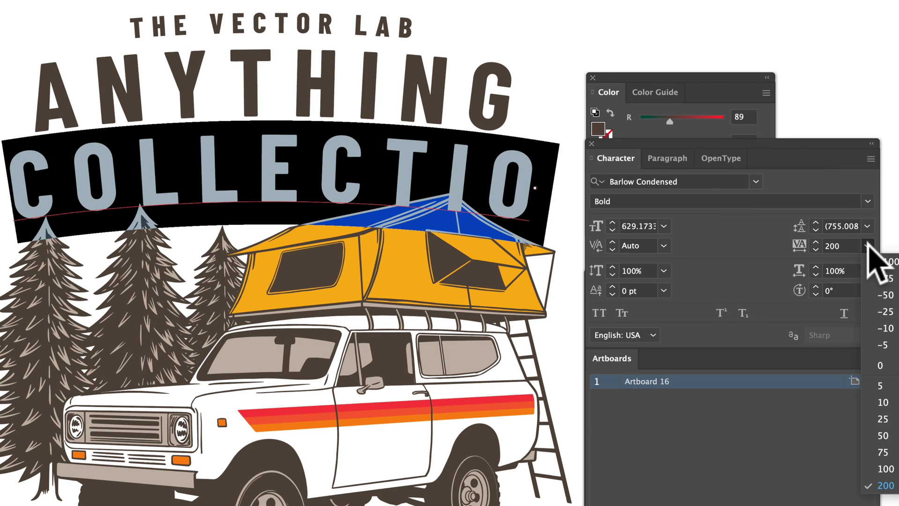
pyautogui.click(885, 469)
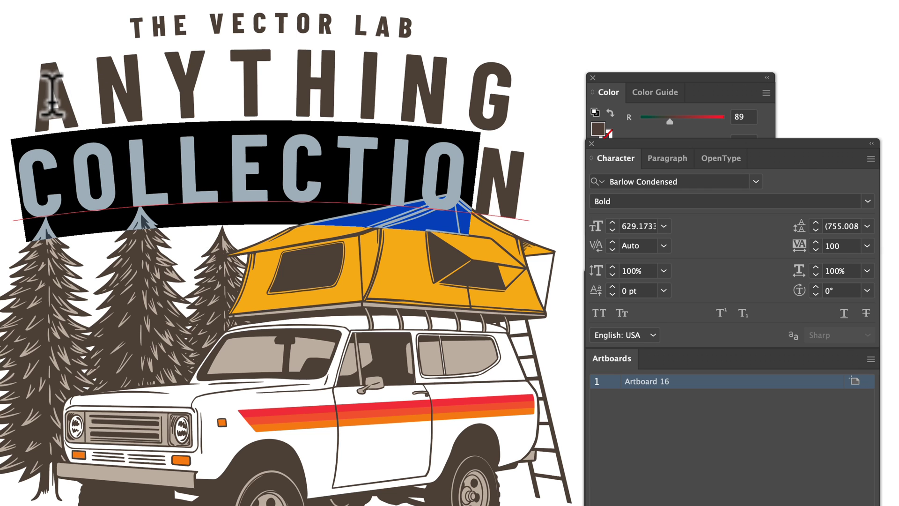
# - Change the headline ANYTHING to AVENTURA
pyautogui.moveTo(52, 93); pyautogui.dragTo(533, 117)
pyautogui.write('AVENTURA')
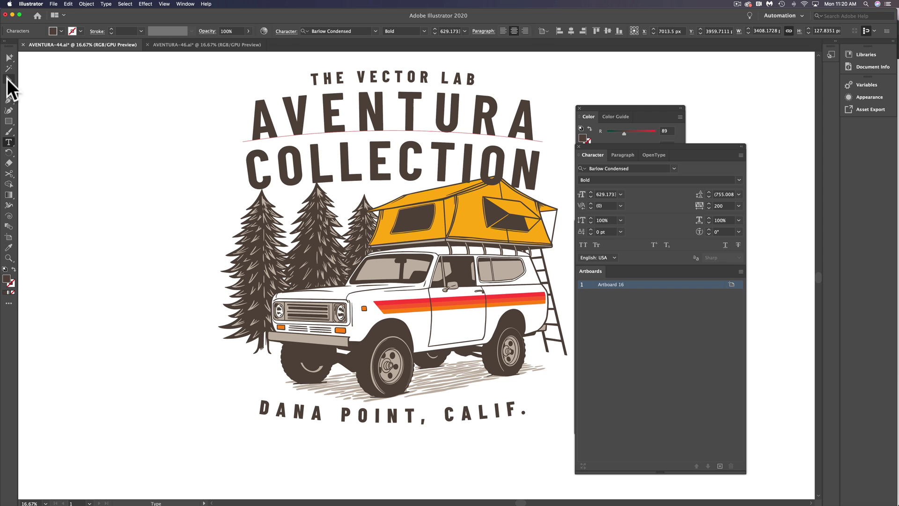
pyautogui.click(8, 79)
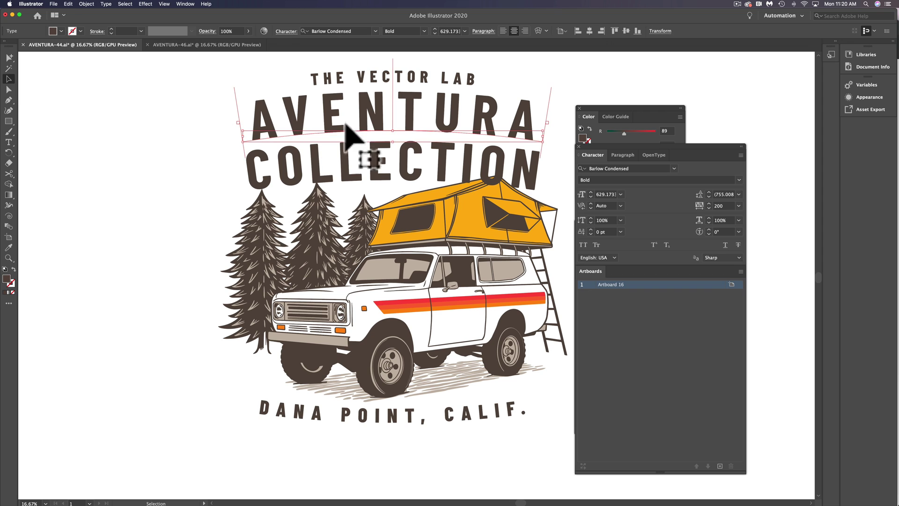
# - Set the font of both AVENTURA and COLLECTION to Big Shoulders Display ExtraBold and deselect them
pyautogui.click(377, 155)
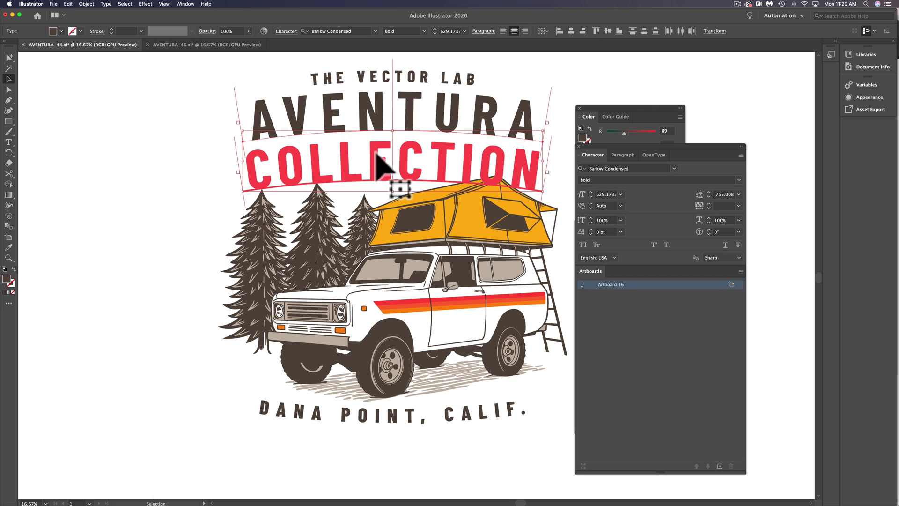
pyautogui.click(644, 168)
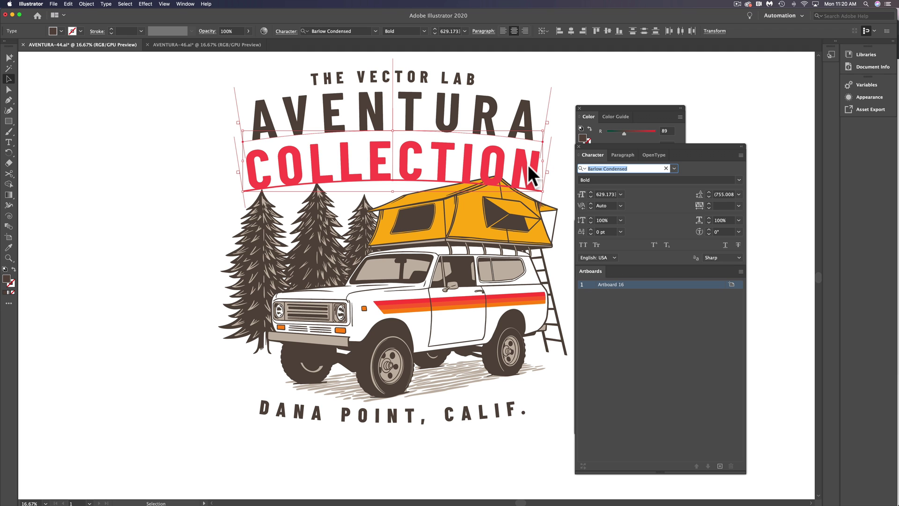
pyautogui.write('big shoulder')
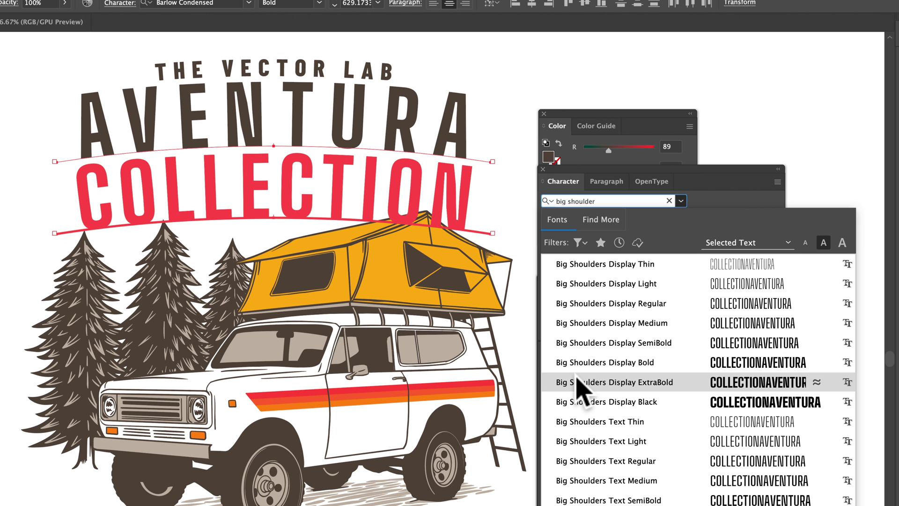
pyautogui.click(581, 382)
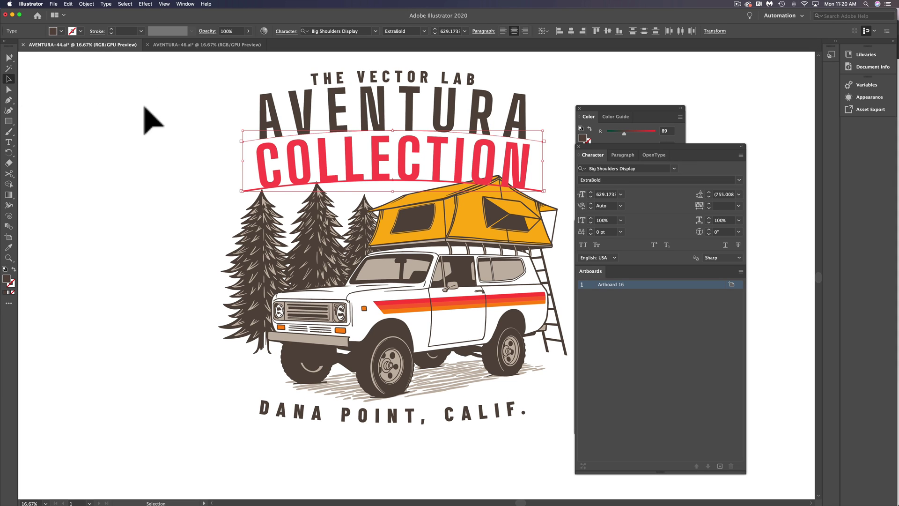
pyautogui.click(152, 121)
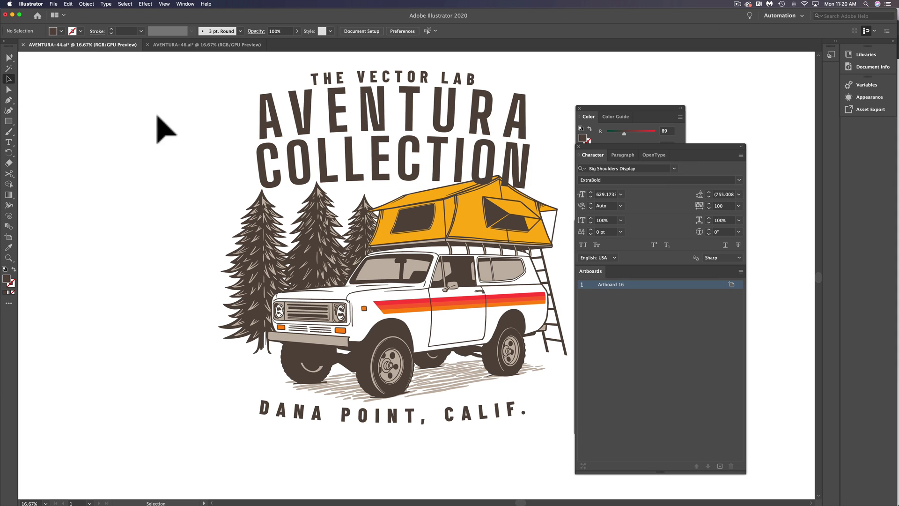
# - Close the character settings and show the layer list directly beneath the color settings
pyautogui.click(579, 146)
pyautogui.press('F7')
pyautogui.moveTo(630, 224); pyautogui.dragTo(631, 206)
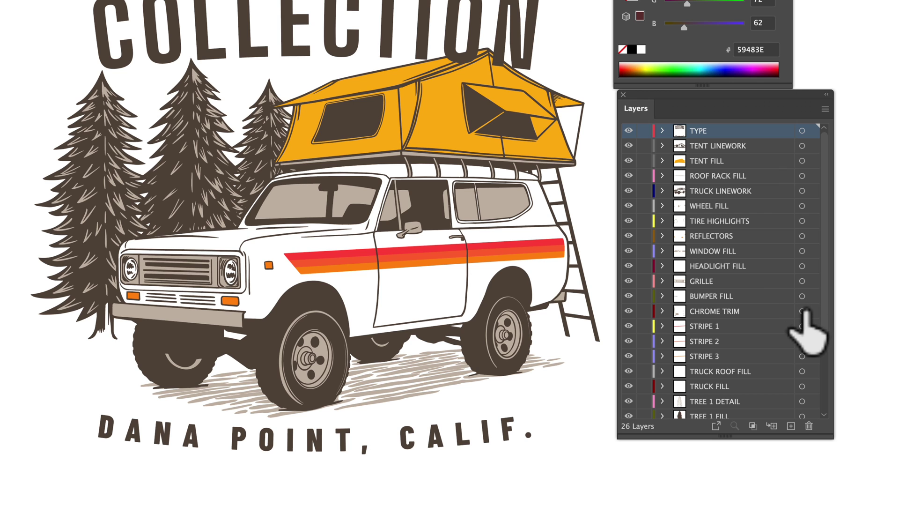
# - Recolor the GRILLE layer with the red FF483E sampled from the truck's side stripe, and deselect it
pyautogui.click(802, 281)
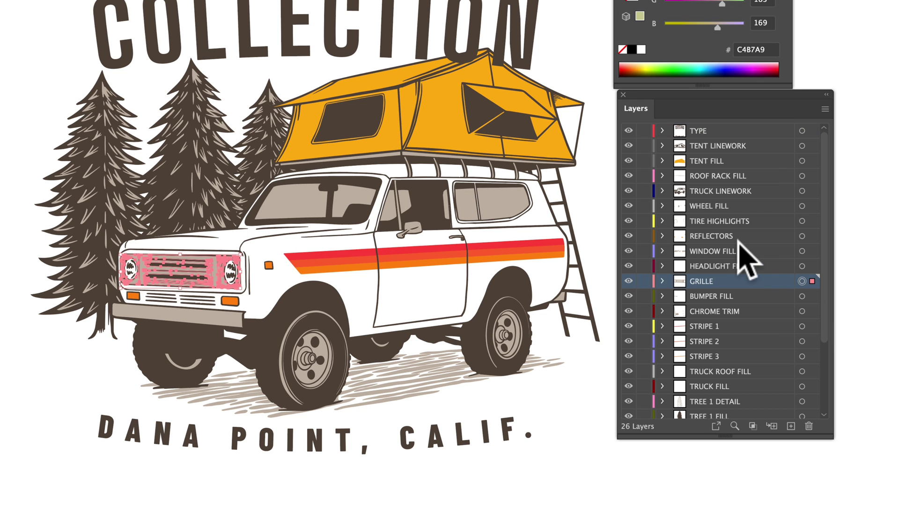
pyautogui.press('i')
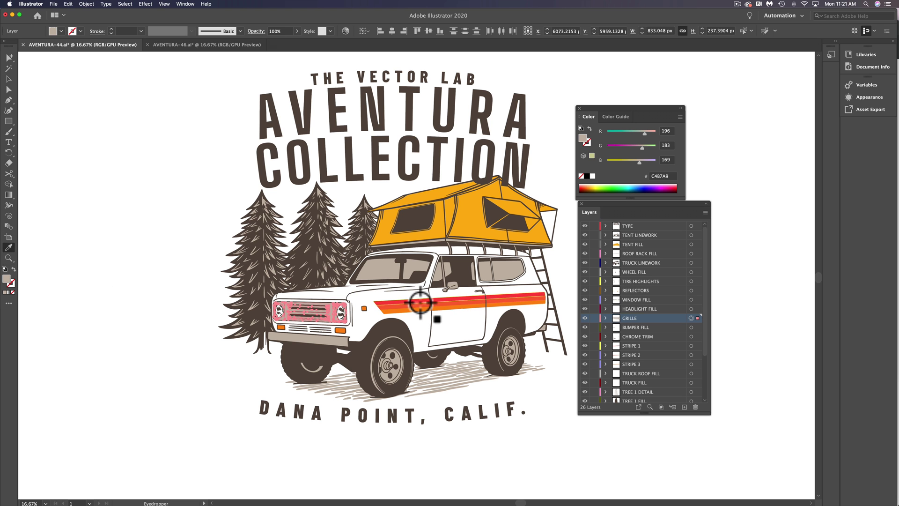
pyautogui.click(420, 302)
pyautogui.press('super+shift+a')
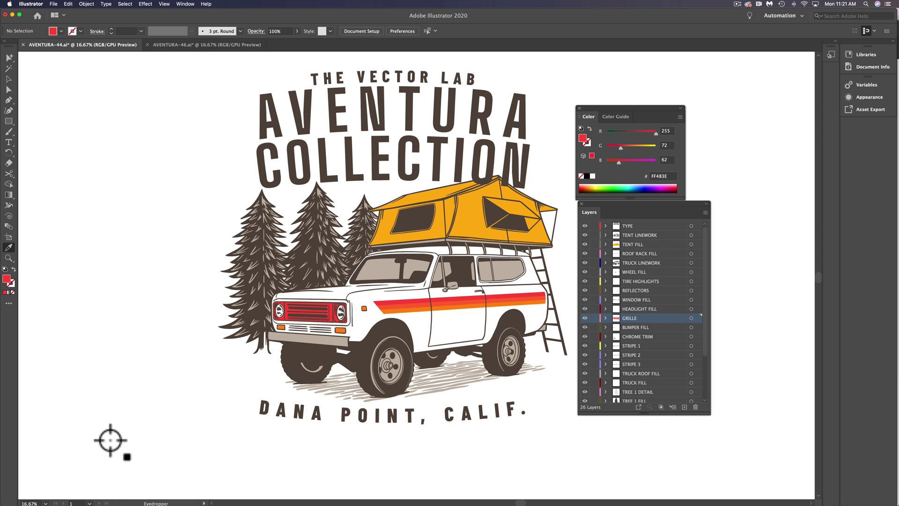
# - Move the leftmost tree well clear of the truck and shift the middle tree slightly to the left
pyautogui.click(11, 80)
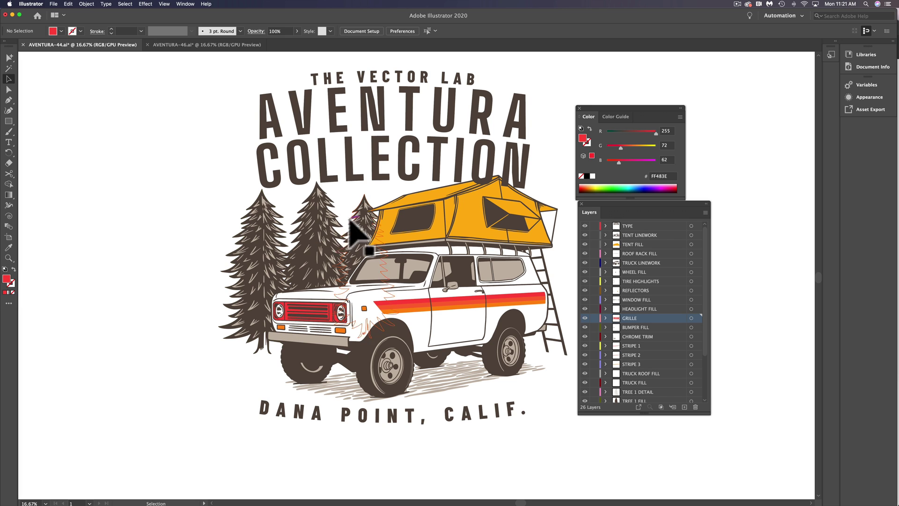
pyautogui.click(250, 255)
pyautogui.moveTo(250, 255); pyautogui.dragTo(199, 255)
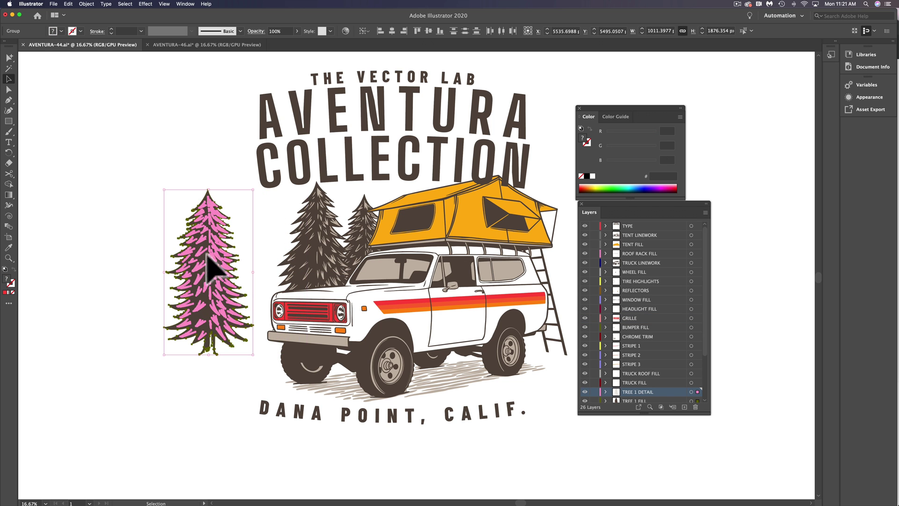
pyautogui.moveTo(279, 229); pyautogui.dragTo(305, 245)
pyautogui.moveTo(305, 245); pyautogui.dragTo(283, 245)
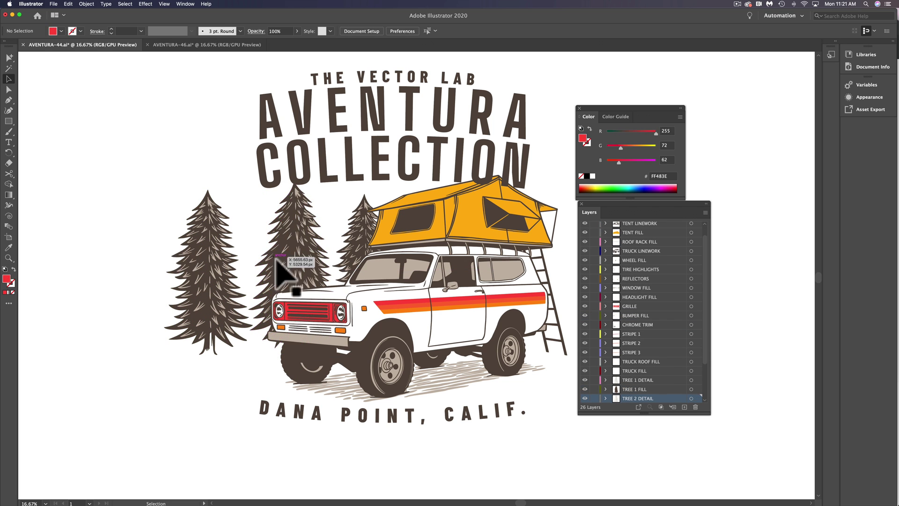
# - Recolor the leftmost tree's detail shapes bright green (50D000) and deselect them
pyautogui.click(206, 267)
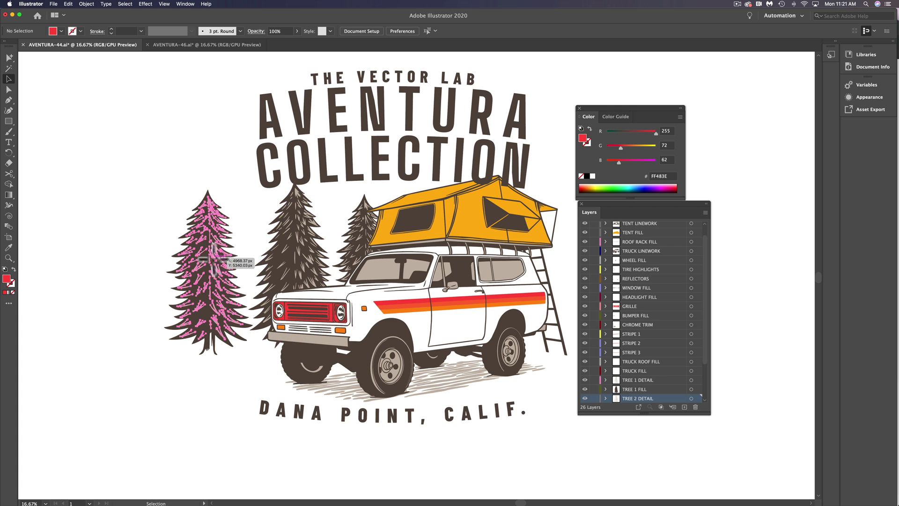
pyautogui.click(608, 189)
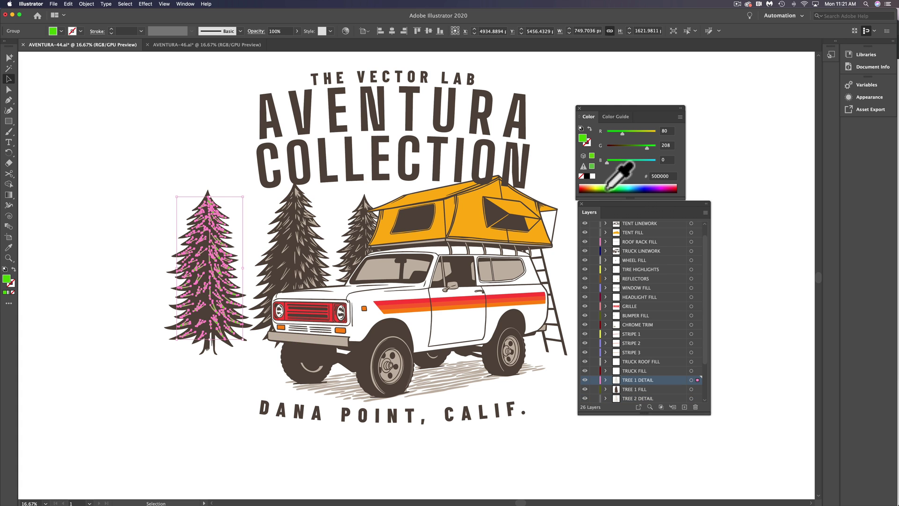
pyautogui.press('super+shift+a')
# - Apply the leftmost tree's green to the detail shapes of the other two trees with the Eyedropper, and deselect them
pyautogui.click(317, 262)
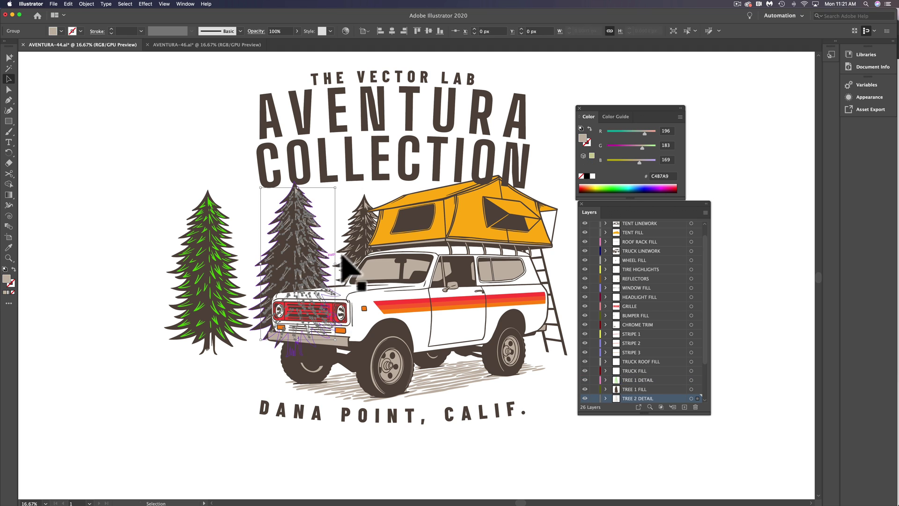
pyautogui.keyDown('shift'); pyautogui.click(352, 250); pyautogui.keyUp('shift')
pyautogui.click(9, 247)
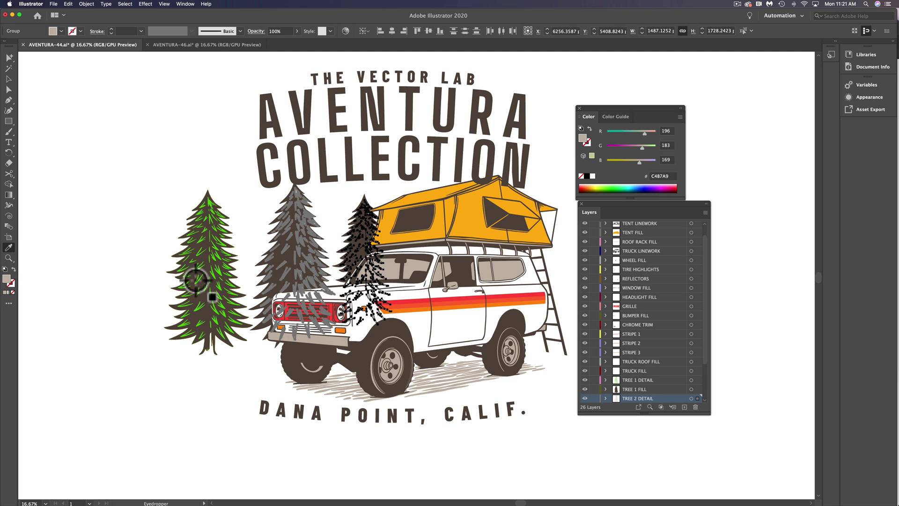
pyautogui.click(200, 269)
pyautogui.press('super+shift+a')
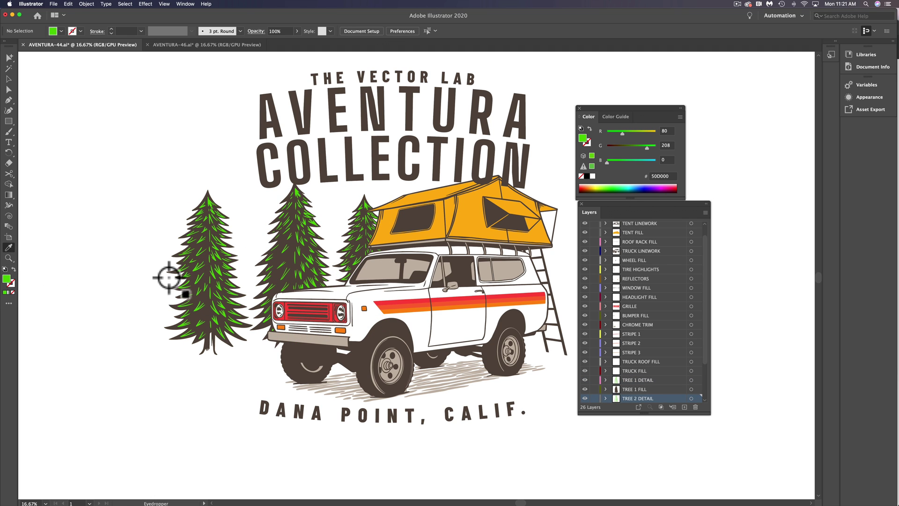
# - Delete all three trees behind the truck
pyautogui.click(9, 79)
pyautogui.moveTo(132, 224); pyautogui.dragTo(356, 248)
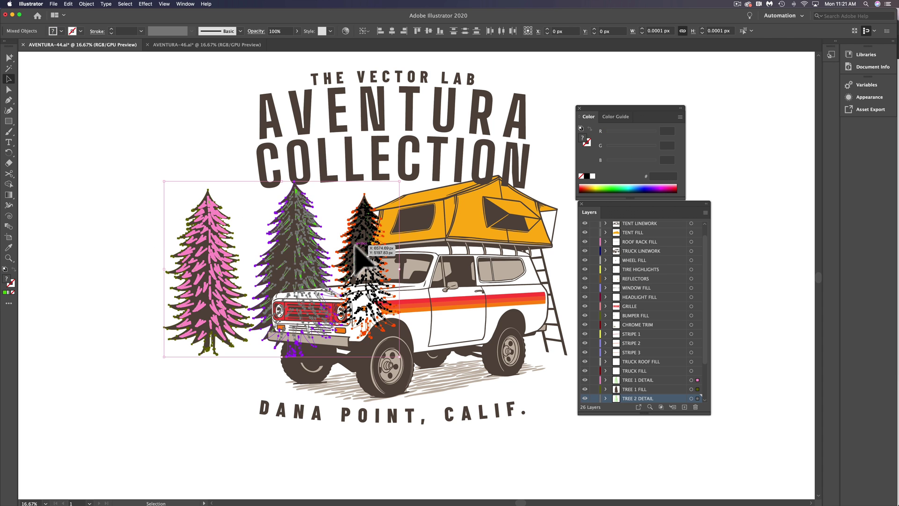
pyautogui.press('Delete')
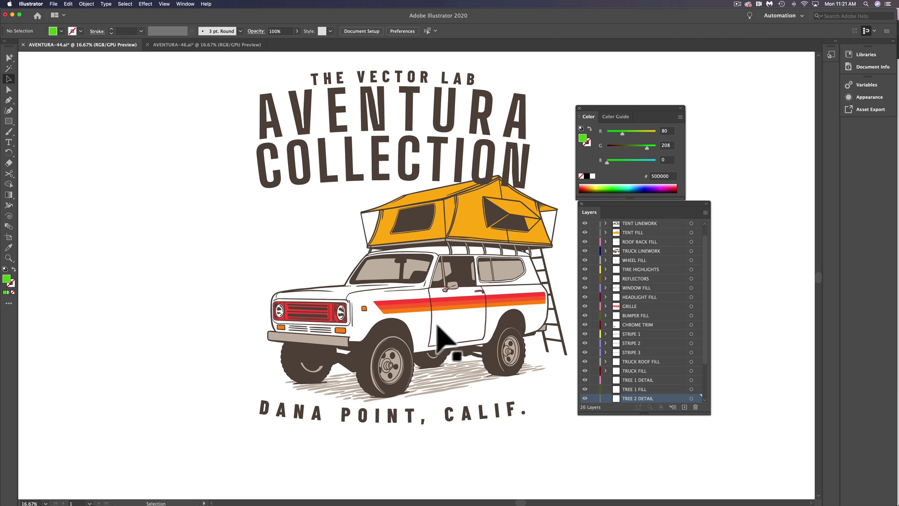
# - Recolor the GRILLE layer with the beige C4B7A9 sampled from the windshield, deselect it and return to the Selection tool
pyautogui.click(691, 305)
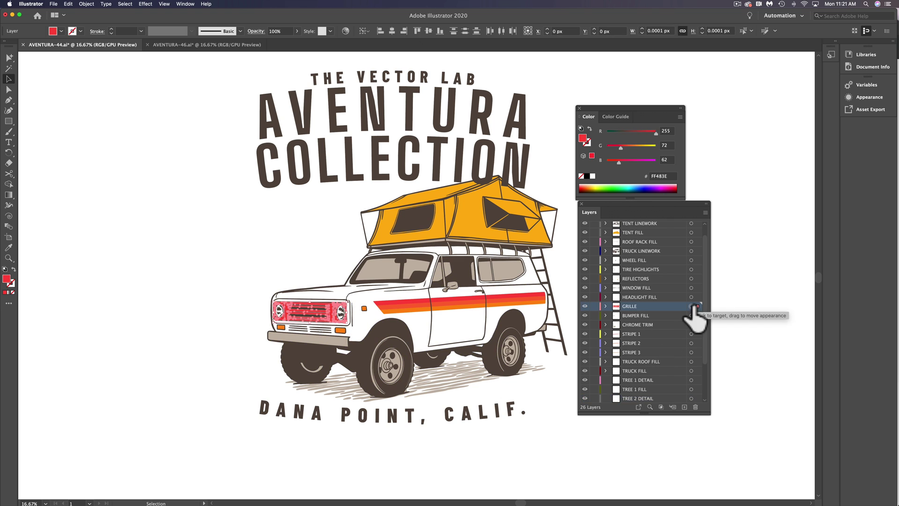
pyautogui.click(8, 247)
pyautogui.click(377, 271)
pyautogui.press('super+shift+a')
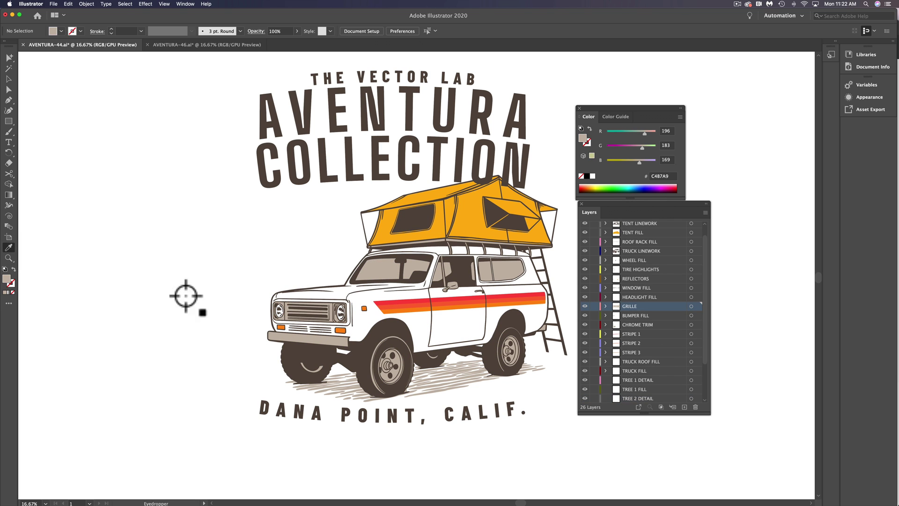
pyautogui.click(8, 79)
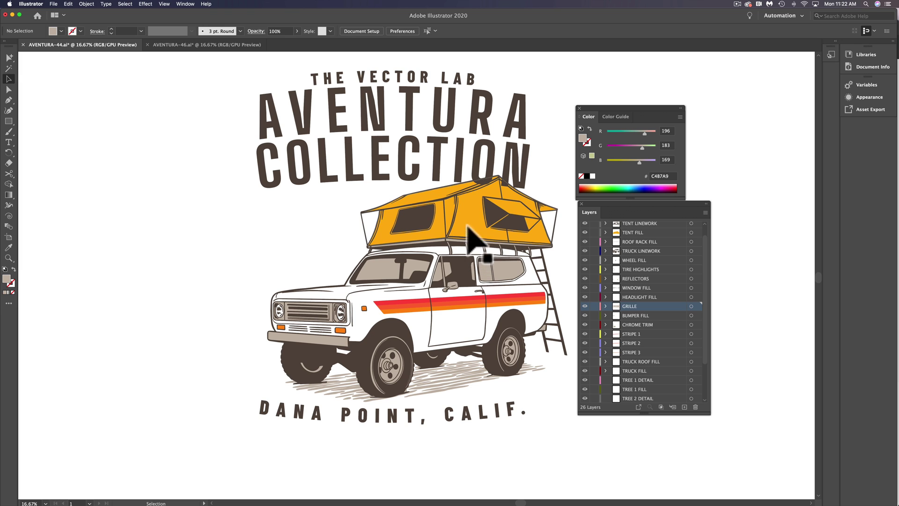
# - Recolor the rooftop tent fill with the red-orange FF6830 sampled from the truck, deselect it and return to the Selection tool
pyautogui.click(474, 236)
pyautogui.click(8, 247)
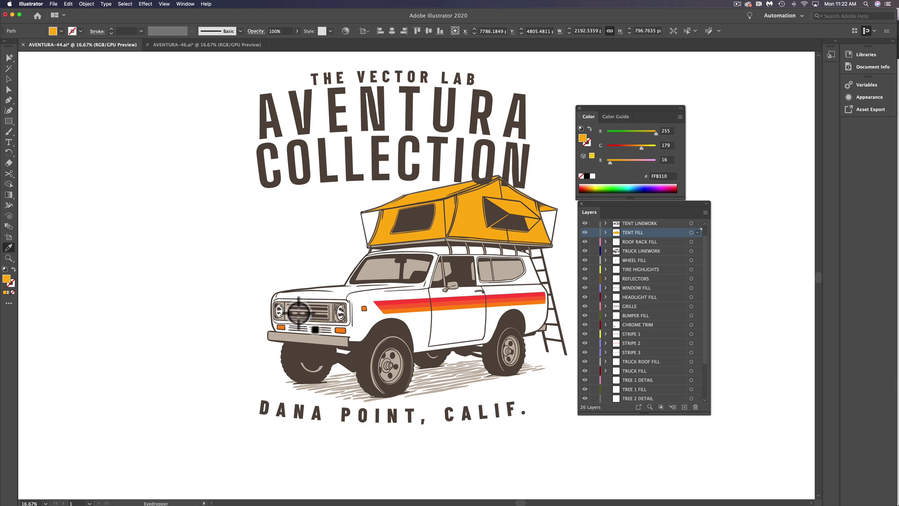
pyautogui.click(399, 304)
pyautogui.press('super+shift+a')
pyautogui.click(4, 79)
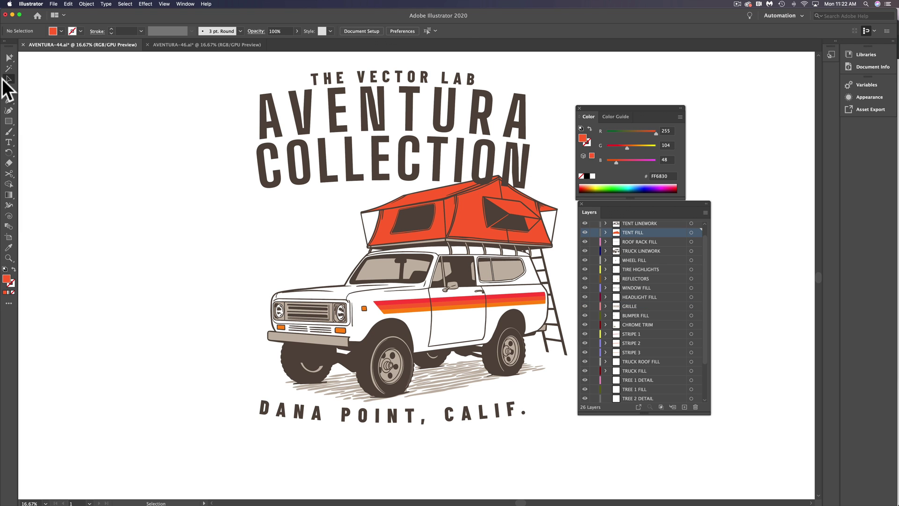
# - Delete the rooftop tent, the roof rack and the ladder from the truck
pyautogui.moveTo(330, 224); pyautogui.dragTo(404, 226)
pyautogui.press('Delete')
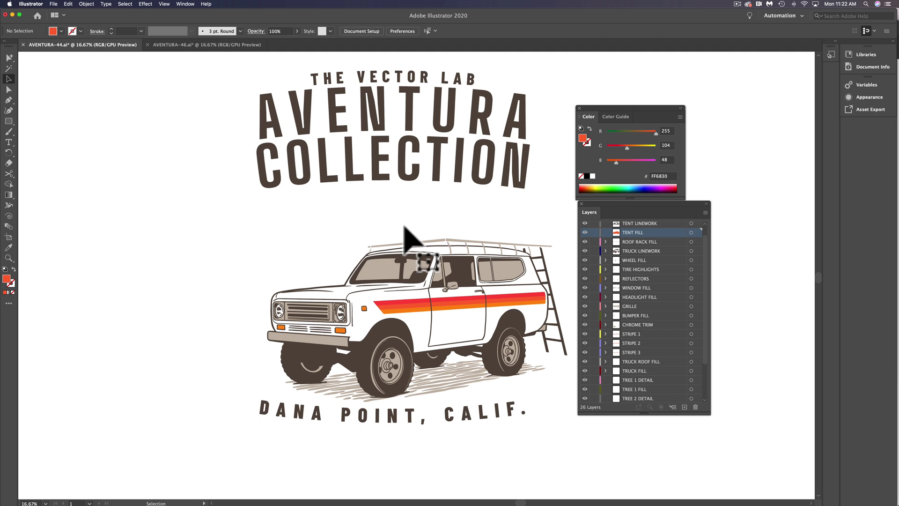
pyautogui.click(446, 253)
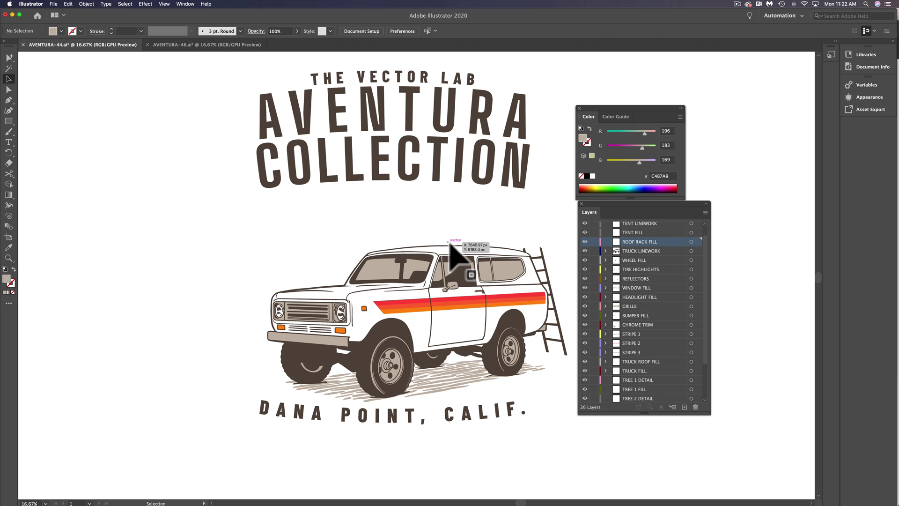
pyautogui.click(545, 268)
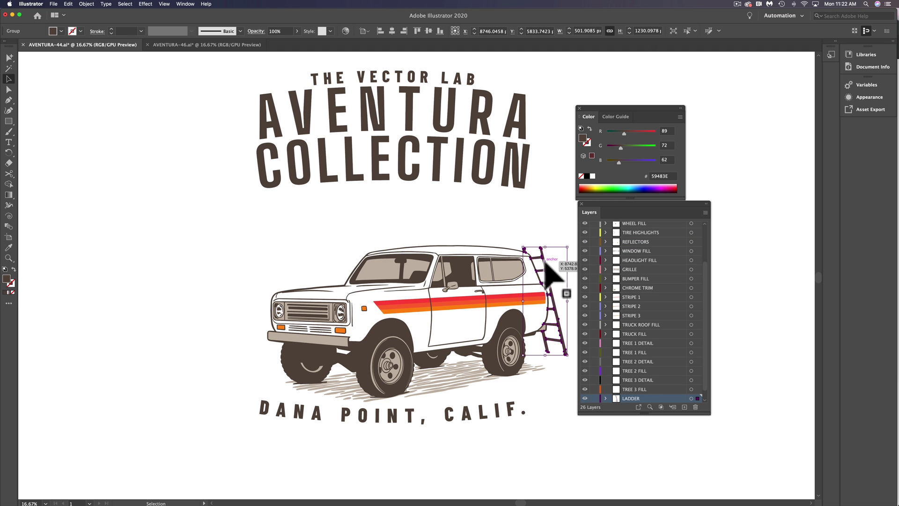
pyautogui.press('Delete')
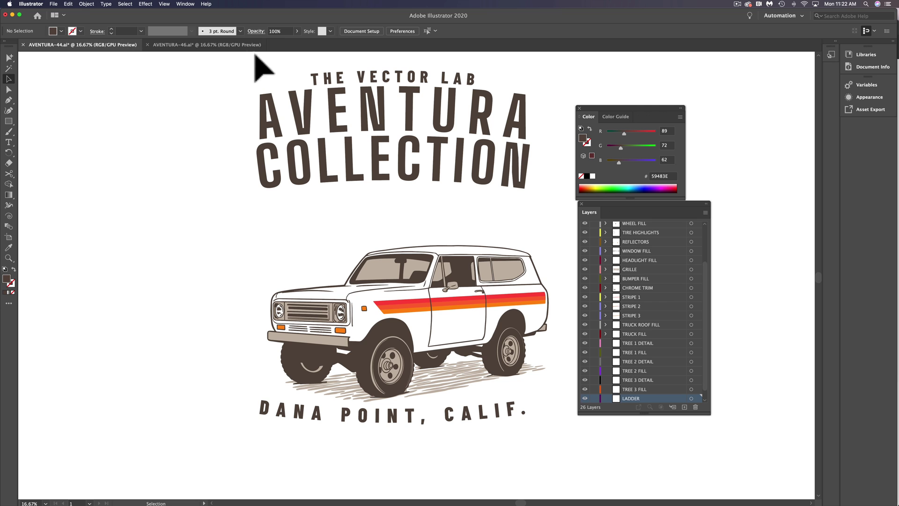
# - Float the AVENTURA-46 document in its own window
pyautogui.moveTo(221, 44); pyautogui.dragTo(438, 216)
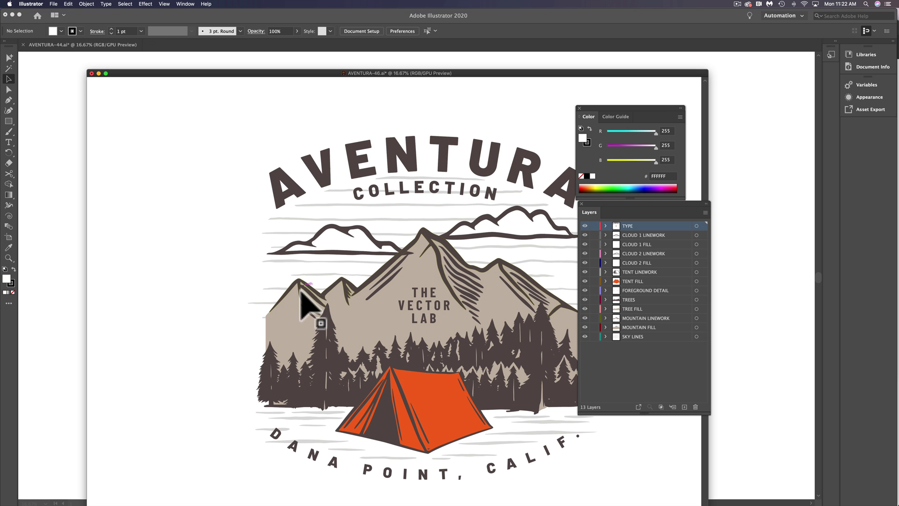
# - Select the mountain, cloud and sky-line artwork together, and clear the selection
pyautogui.click(316, 297)
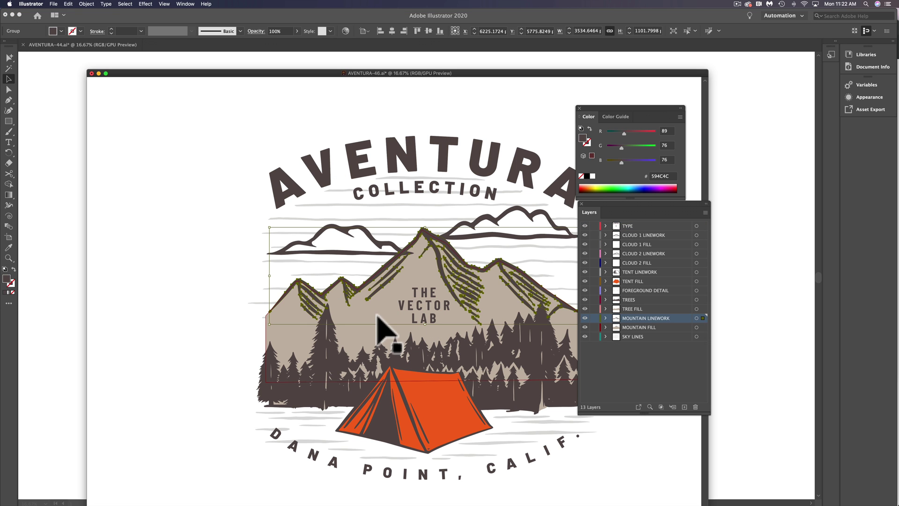
pyautogui.keyDown('shift'); pyautogui.click(368, 241); pyautogui.keyUp('shift')
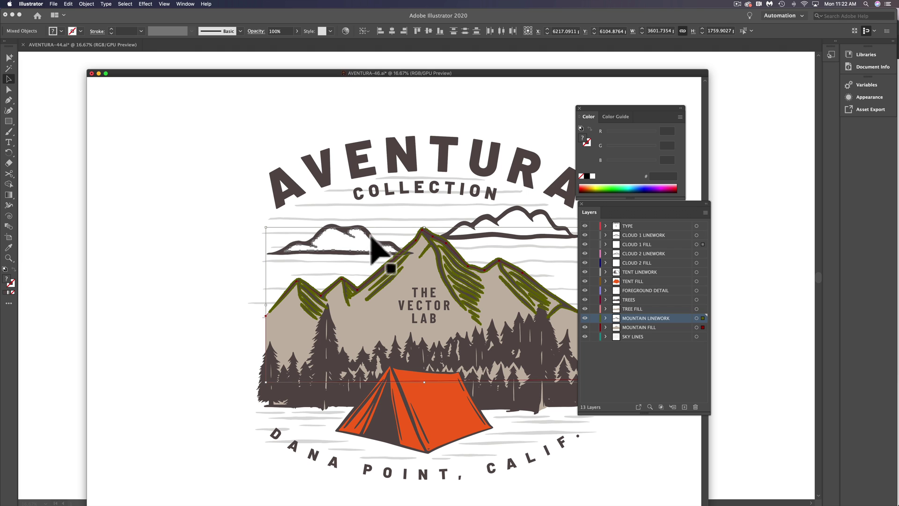
pyautogui.keyDown('shift'); pyautogui.click(372, 237); pyautogui.keyUp('shift')
pyautogui.keyDown('shift'); pyautogui.click(516, 225); pyautogui.keyUp('shift')
pyautogui.keyDown('shift'); pyautogui.click(556, 225); pyautogui.keyUp('shift')
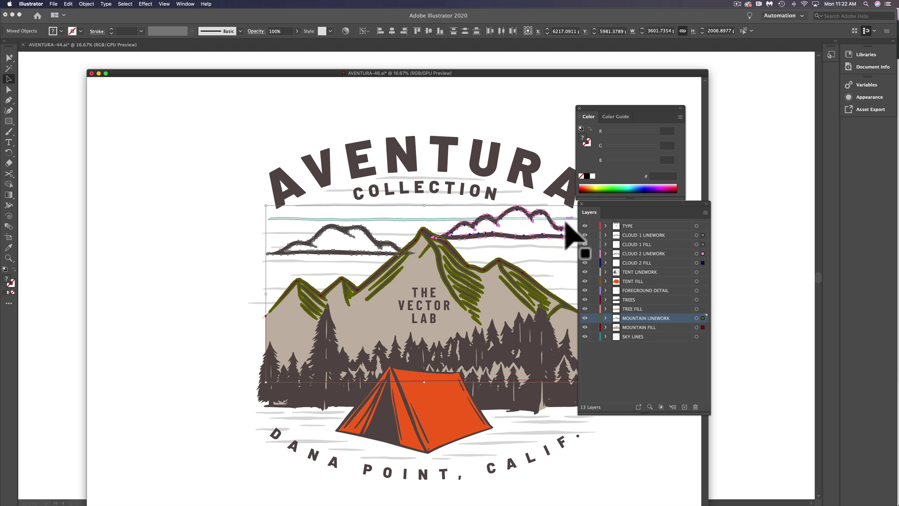
pyautogui.keyDown('shift'); pyautogui.click(567, 232); pyautogui.keyUp('shift')
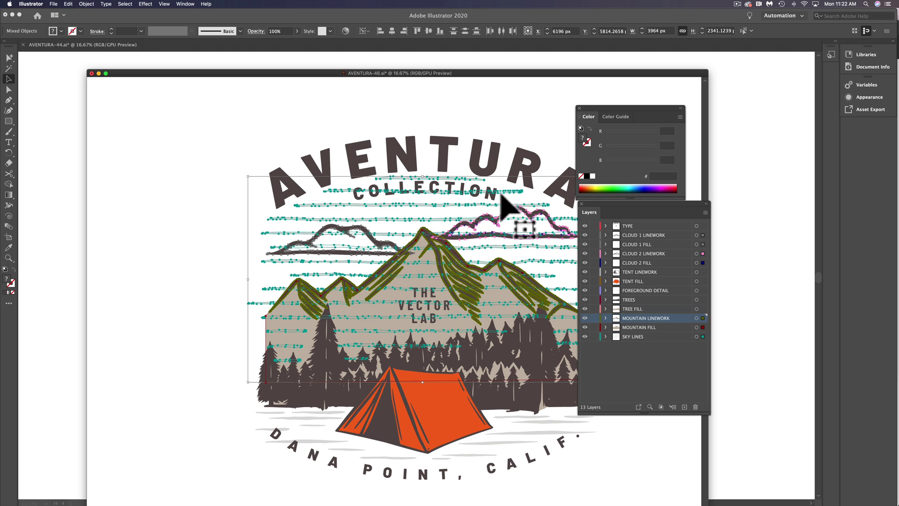
pyautogui.press('super+shift+a')
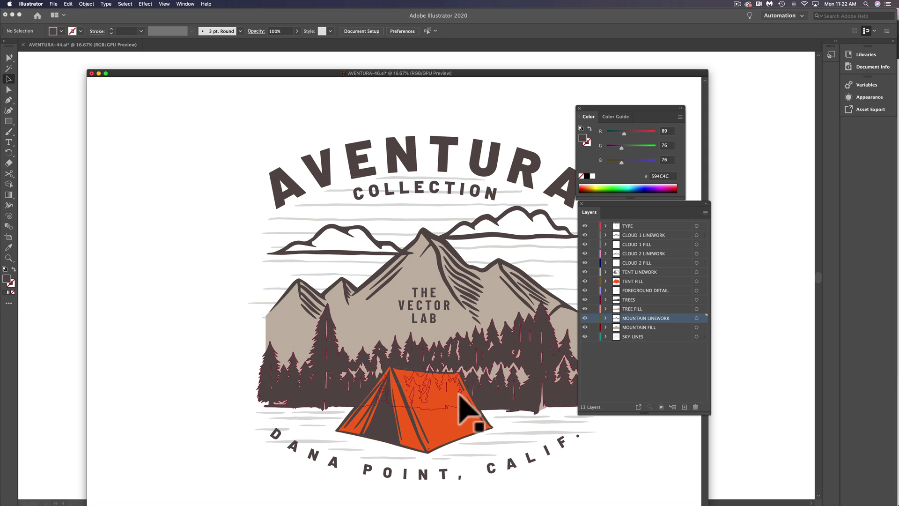
# - Separate the orange tent's fill and linework from the forest scene and delete both
pyautogui.moveTo(461, 428); pyautogui.dragTo(183, 366)
pyautogui.moveTo(417, 433); pyautogui.dragTo(197, 420)
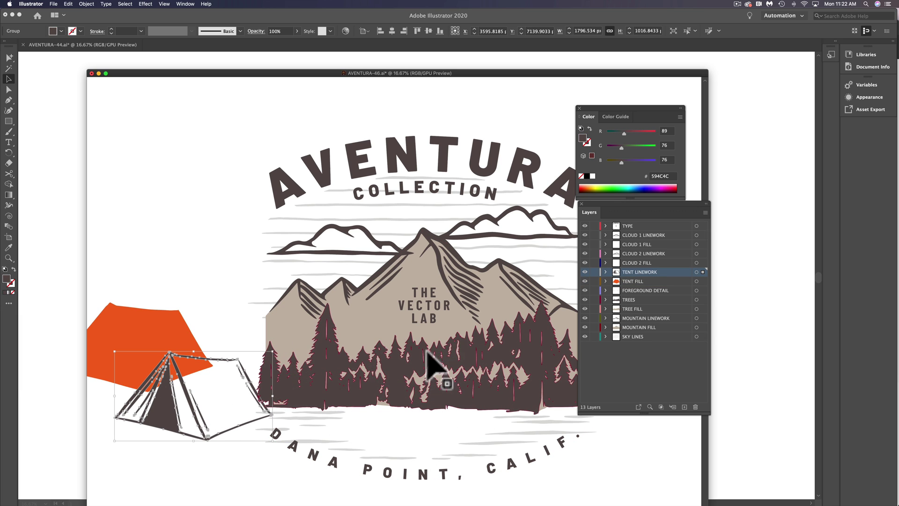
pyautogui.keyDown('shift'); pyautogui.click(171, 334); pyautogui.keyUp('shift')
pyautogui.press('Delete')
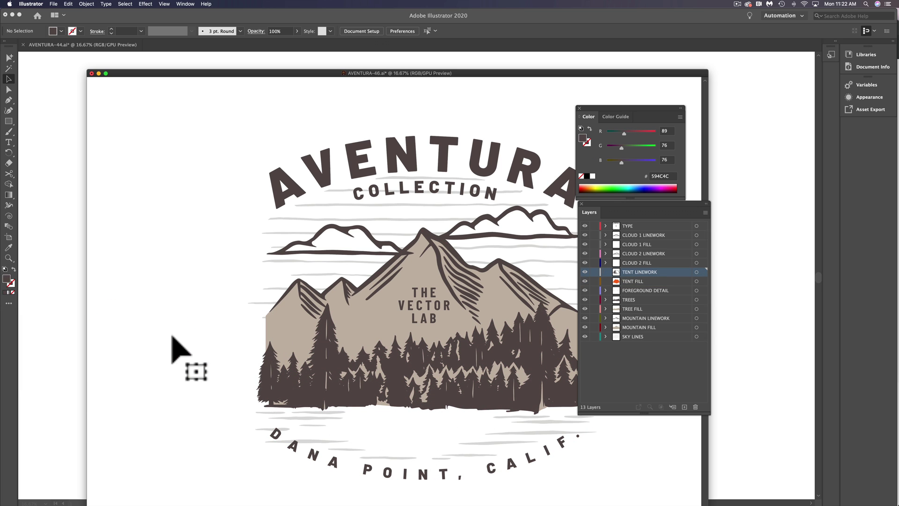
# - Switch to AVENTURA-44 and copy the complete truck with its ground shadow
pyautogui.click(114, 57)
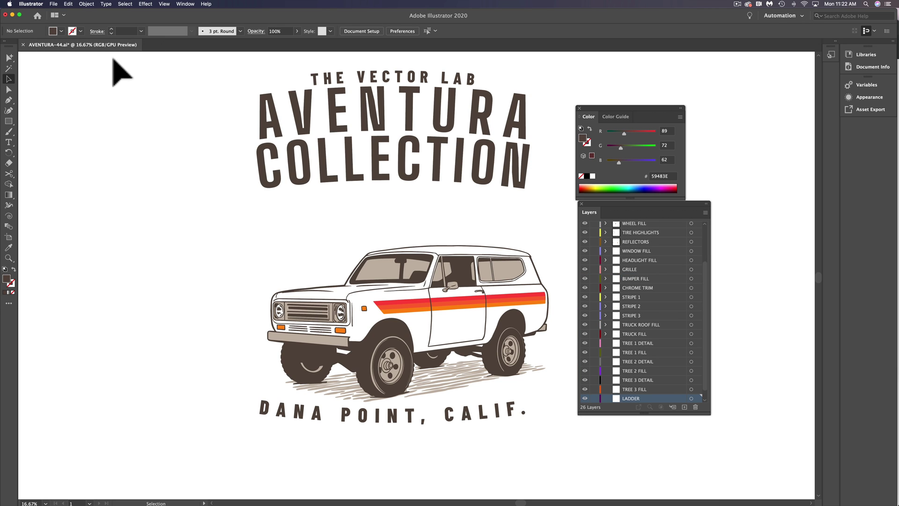
pyautogui.moveTo(299, 236); pyautogui.dragTo(522, 379)
pyautogui.press('super+c')
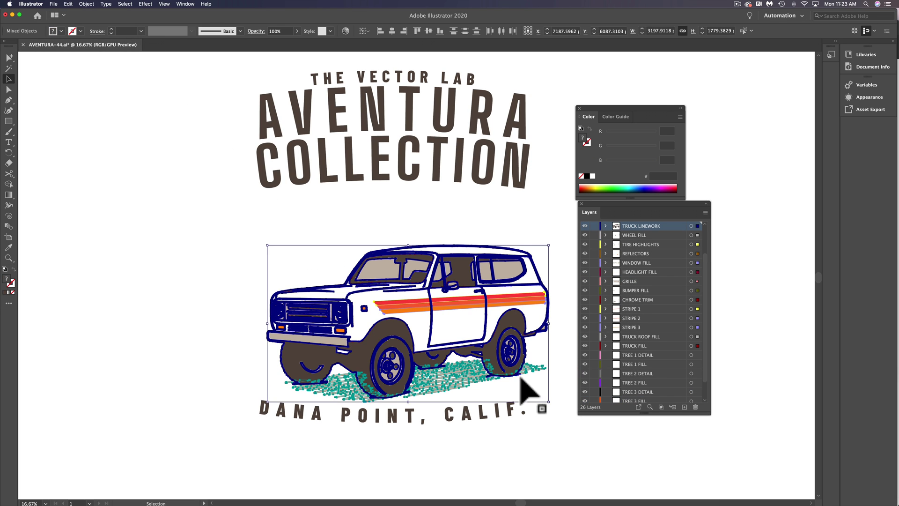
# - Paste the truck into AVENTURA-46's CLOUD 1 LINEWORK layer, place it in front of the trees, and delete the overlapping THE VECTOR LAB text
pyautogui.click(654, 234)
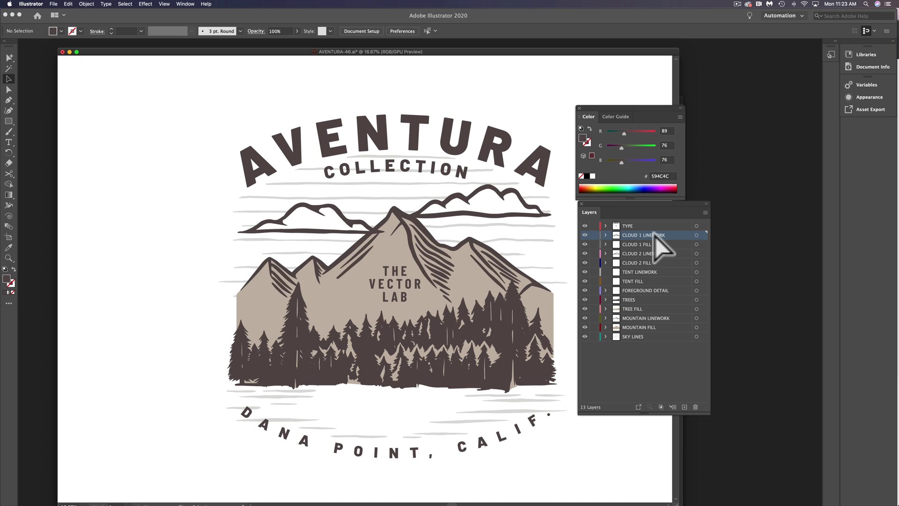
pyautogui.press('super+v')
pyautogui.moveTo(499, 255); pyautogui.dragTo(512, 340)
pyautogui.click(383, 295)
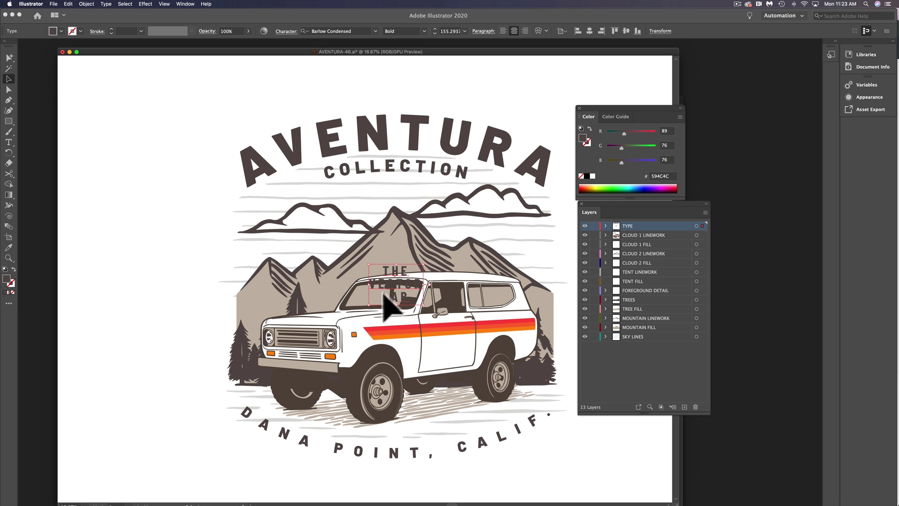
pyautogui.press('Delete')
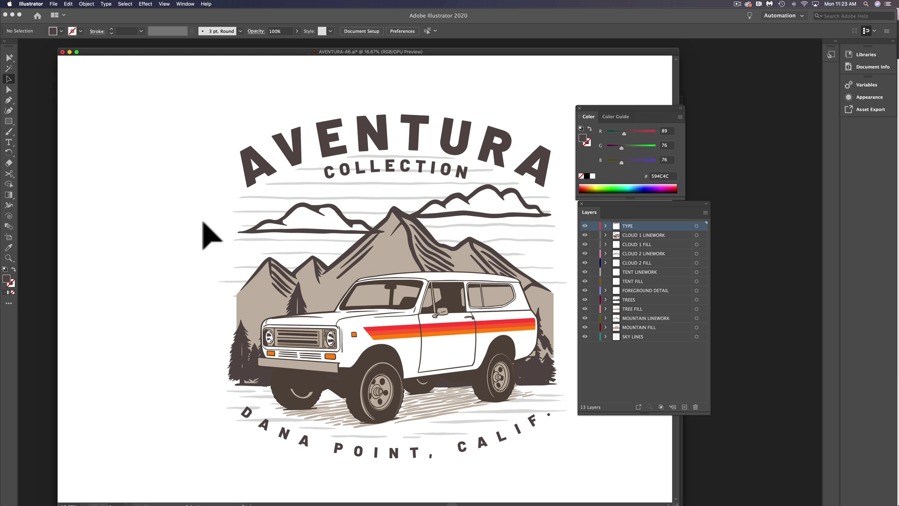
# - Select AVENTURA-46's mountains, clouds and sky lines for copying, excluding the arched AVENTURA text
pyautogui.moveTo(206, 222); pyautogui.dragTo(451, 243)
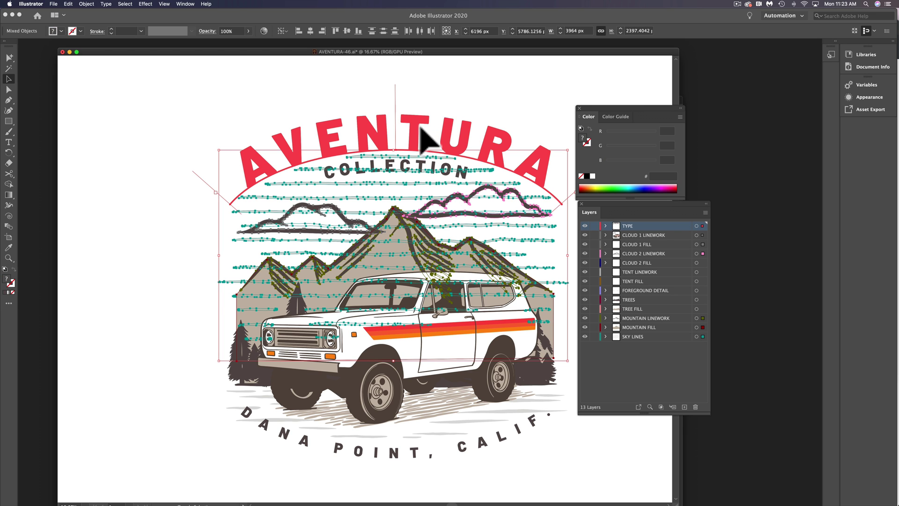
pyautogui.keyDown('shift'); pyautogui.click(426, 138); pyautogui.keyUp('shift')
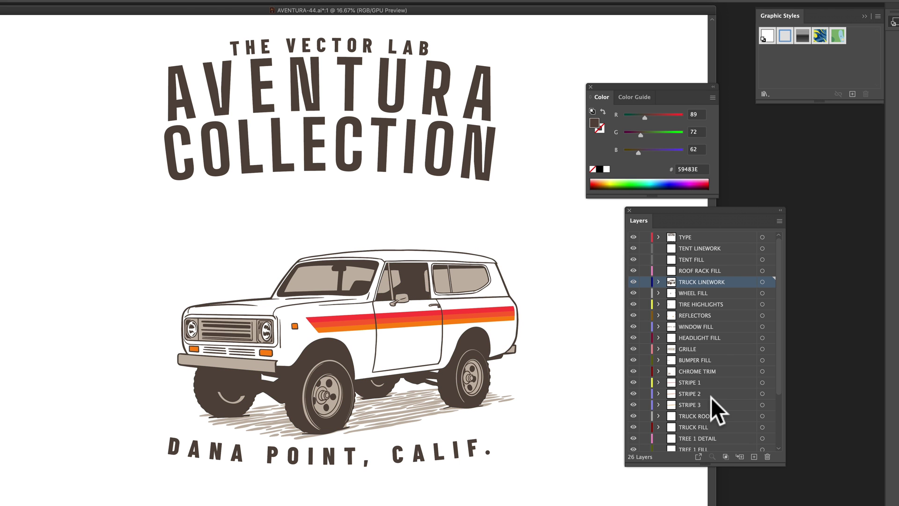
# - In AVENTURA-44, add a new layer and move it beneath the SHADOW layer at the end of the layer stack
pyautogui.scroll(-5, 711, 397)
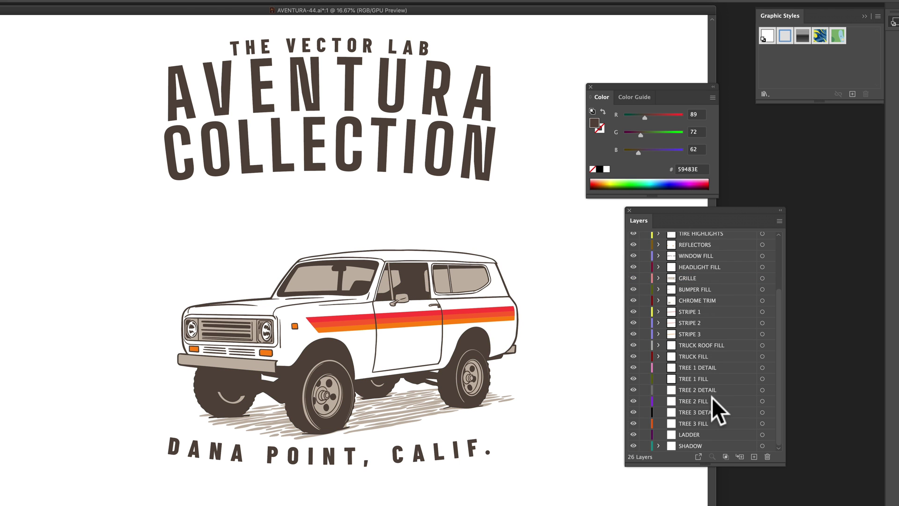
pyautogui.click(711, 446)
pyautogui.click(753, 456)
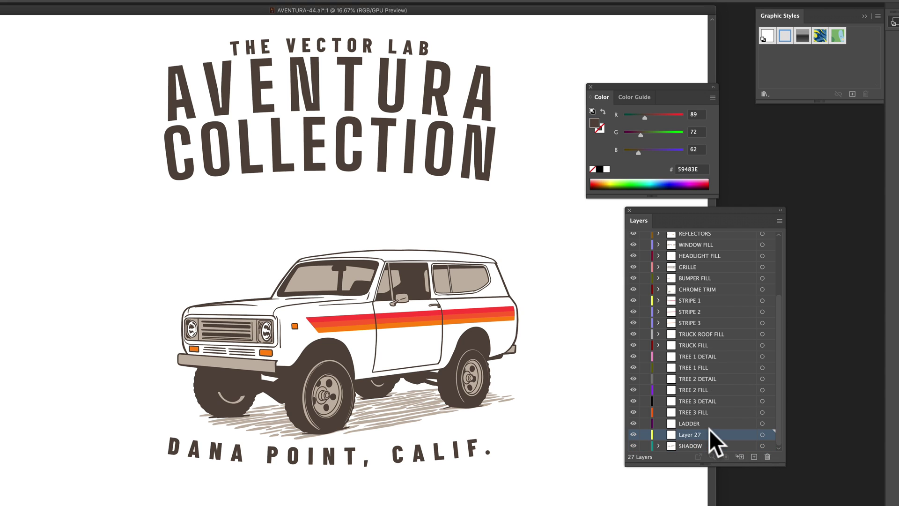
pyautogui.moveTo(692, 437); pyautogui.dragTo(627, 442)
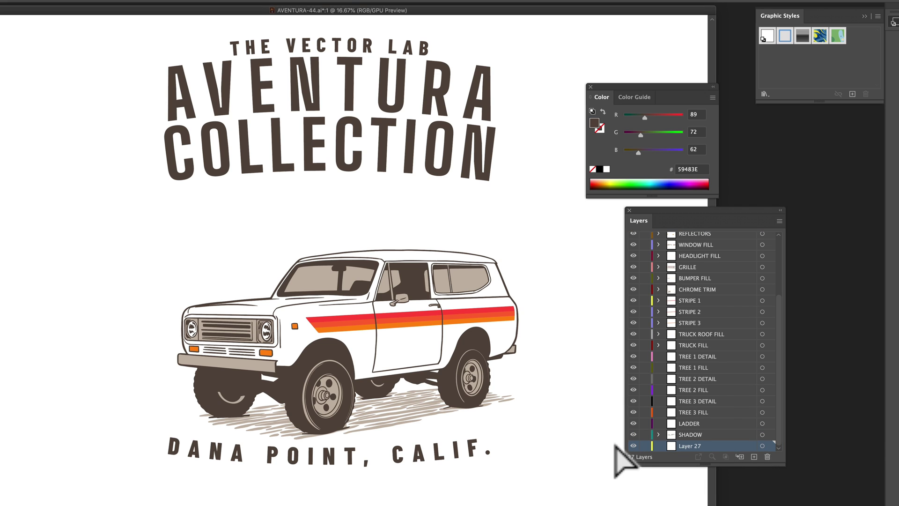
# - Paste the copied mountains, clouds and sky lines into the new layer, scale them down slightly behind the truck, and deselect them
pyautogui.press('super+shift+v')
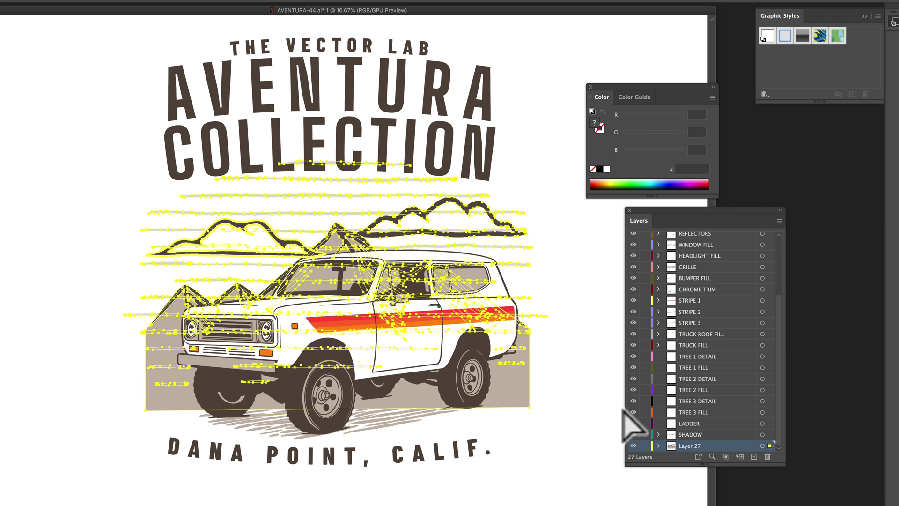
pyautogui.press('v')
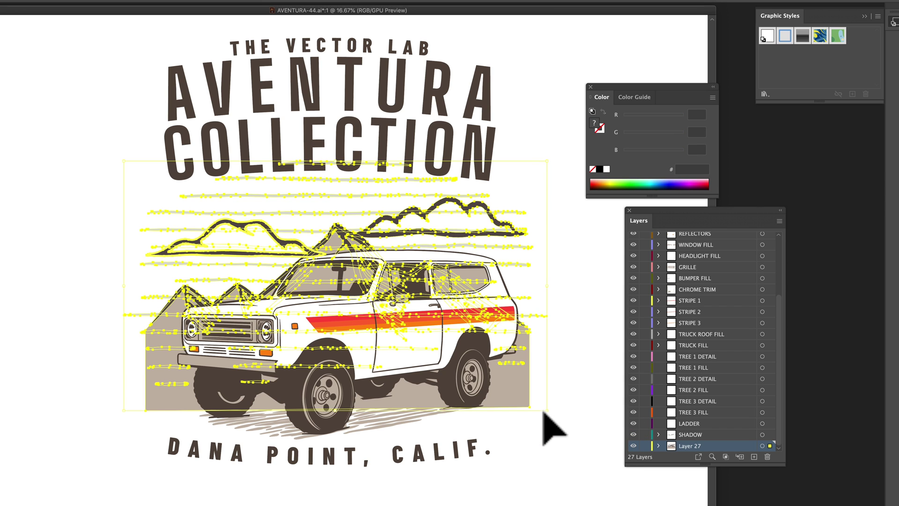
pyautogui.moveTo(552, 415); pyautogui.dragTo(523, 399)
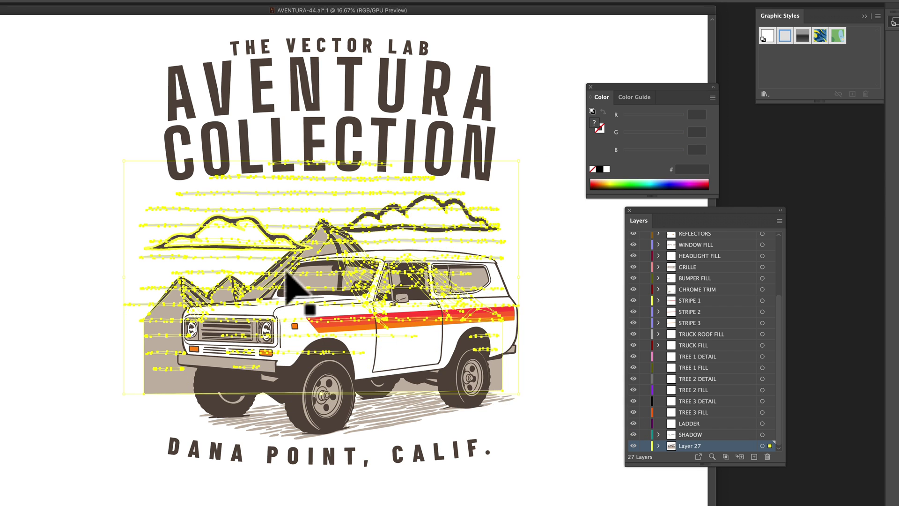
pyautogui.click(560, 289)
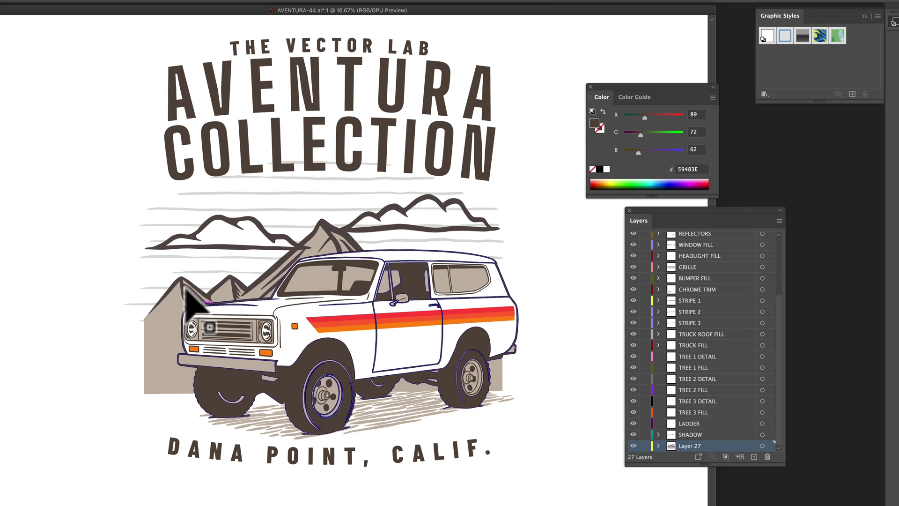
# - Recolor the mountain fill white (FFFFFF) by sampling with the Eyedropper
pyautogui.click(175, 323)
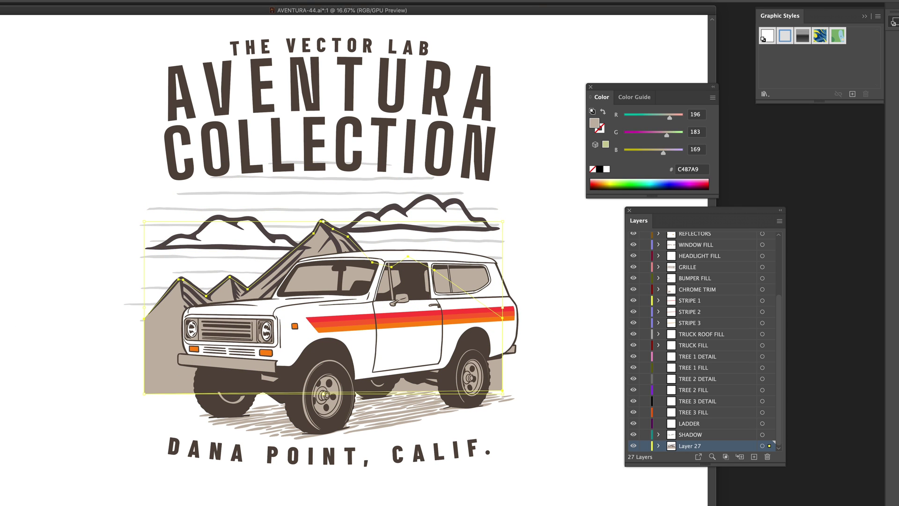
pyautogui.press('i')
pyautogui.click(1, 335)
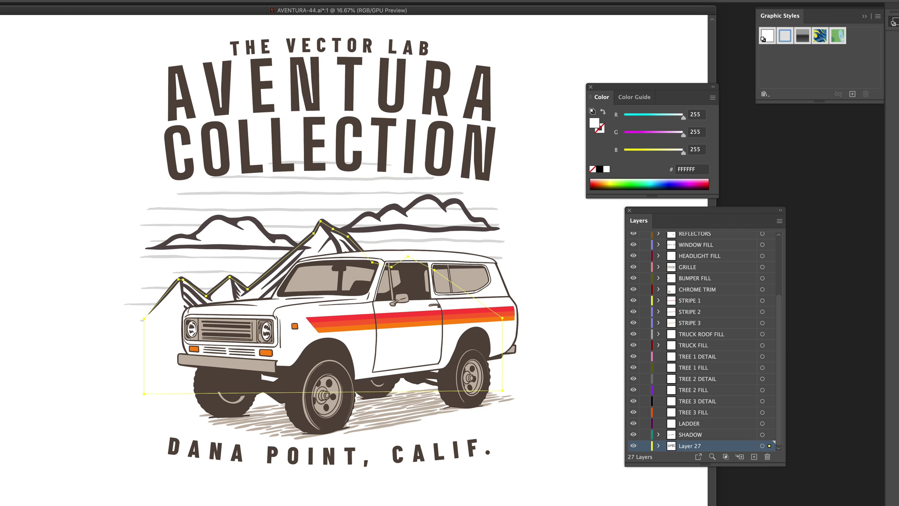
# - Scale down the mountain fill and linework together, move them up and left behind the truck's hood, and deselect them
pyautogui.press('v')
pyautogui.keyDown('shift'); pyautogui.click(227, 301); pyautogui.keyUp('shift')
pyautogui.moveTo(502, 307); pyautogui.dragTo(366, 308)
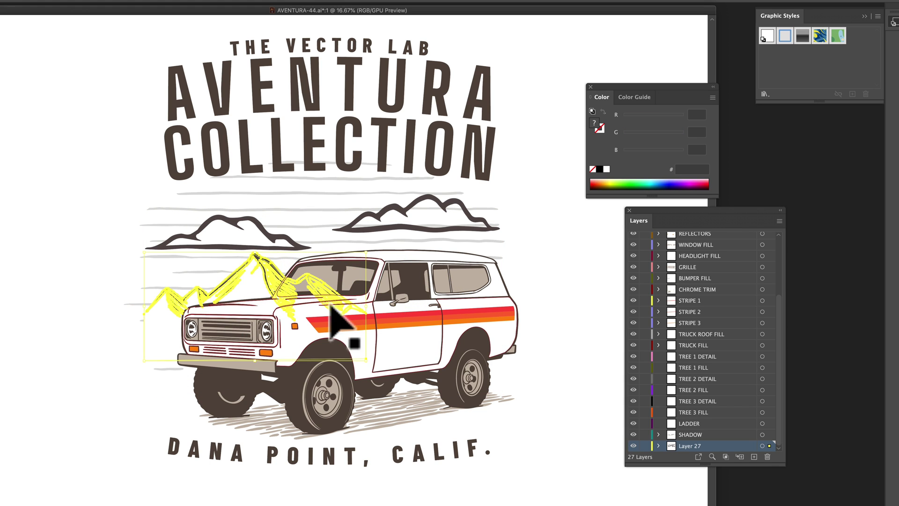
pyautogui.moveTo(271, 280); pyautogui.dragTo(245, 252)
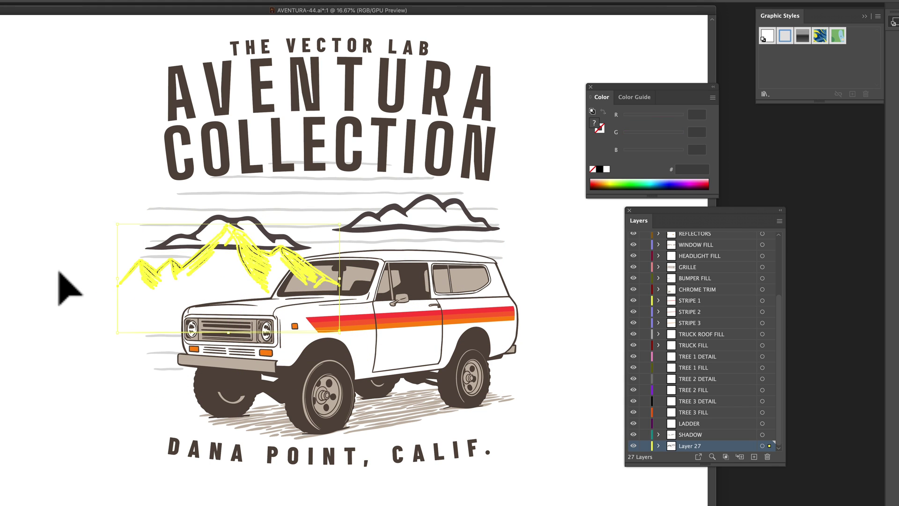
pyautogui.click(59, 271)
# - Raise the sky lines behind the AVENTURA COLLECTION title and move both clouds upward, deselecting them when placed
pyautogui.moveTo(330, 208); pyautogui.dragTo(330, 83)
pyautogui.click(31, 177)
pyautogui.click(422, 217)
pyautogui.moveTo(421, 217); pyautogui.dragTo(434, 203)
pyautogui.click(261, 228)
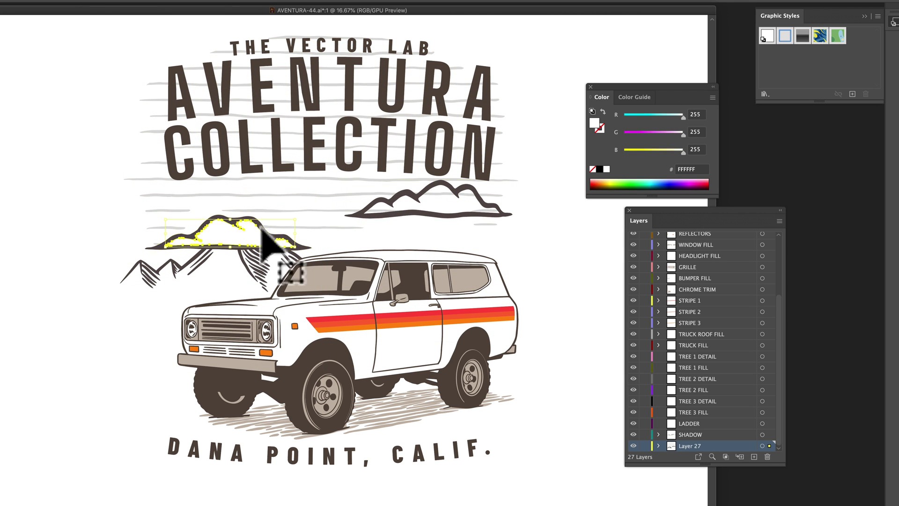
pyautogui.moveTo(261, 228); pyautogui.dragTo(264, 203)
pyautogui.click(113, 283)
# - Shrink the right cloud, position it just above the truck's roof, and deselect it
pyautogui.click(433, 214)
pyautogui.moveTo(513, 180); pyautogui.dragTo(433, 216)
pyautogui.click(557, 268)
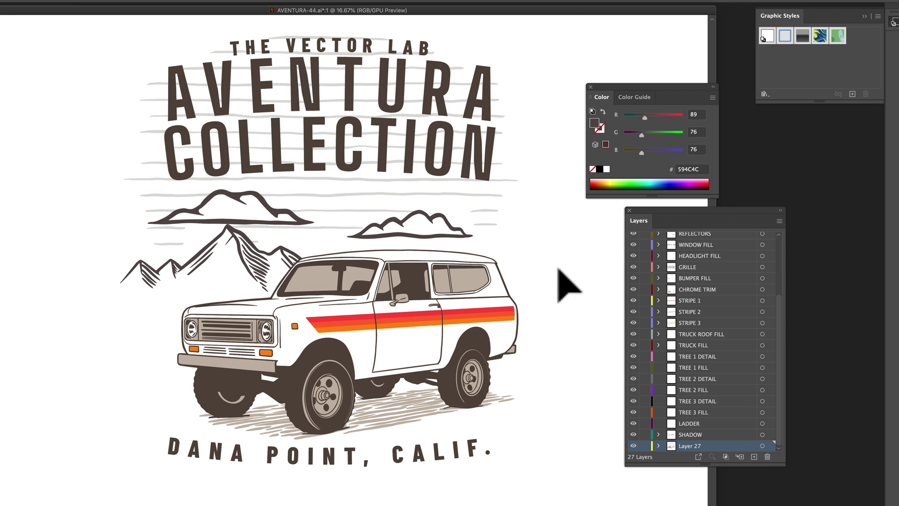
# - Shift the mountains left and slightly down behind the truck's hood, and deselect them
pyautogui.click(283, 259)
pyautogui.moveTo(263, 262); pyautogui.dragTo(238, 271)
pyautogui.click(98, 355)
# - Enlarge the whole truck and its ground shadow toward the upper left, and raise the mountains behind the truck's hood
pyautogui.moveTo(579, 448)
pyautogui.mouseDown()
pyautogui.moveTo(221, 285)
pyautogui.moveTo(191, 281)
pyautogui.mouseUp()
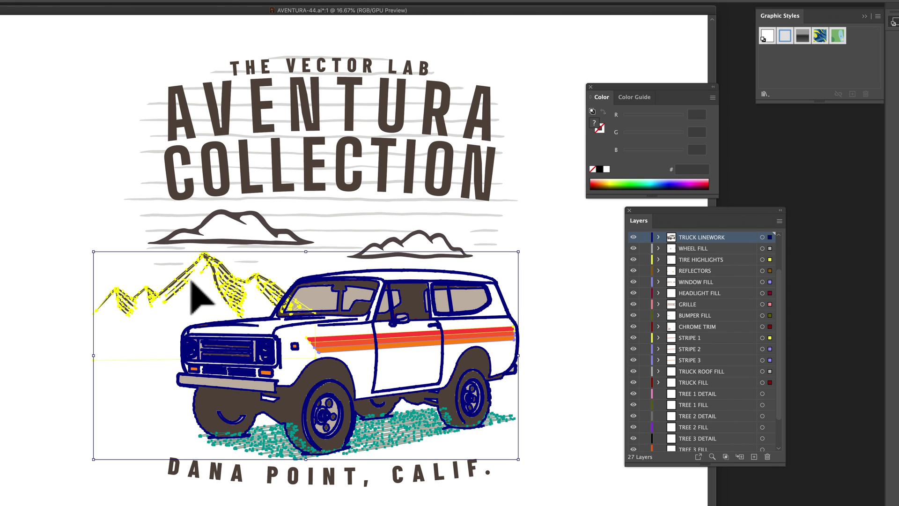
pyautogui.keyDown('shift'); pyautogui.click(136, 305); pyautogui.keyUp('shift')
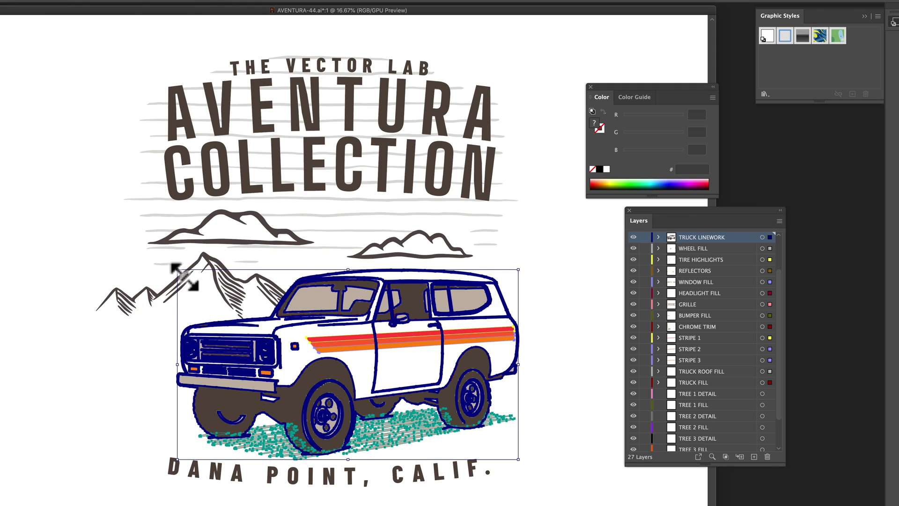
pyautogui.moveTo(184, 277); pyautogui.dragTo(131, 241)
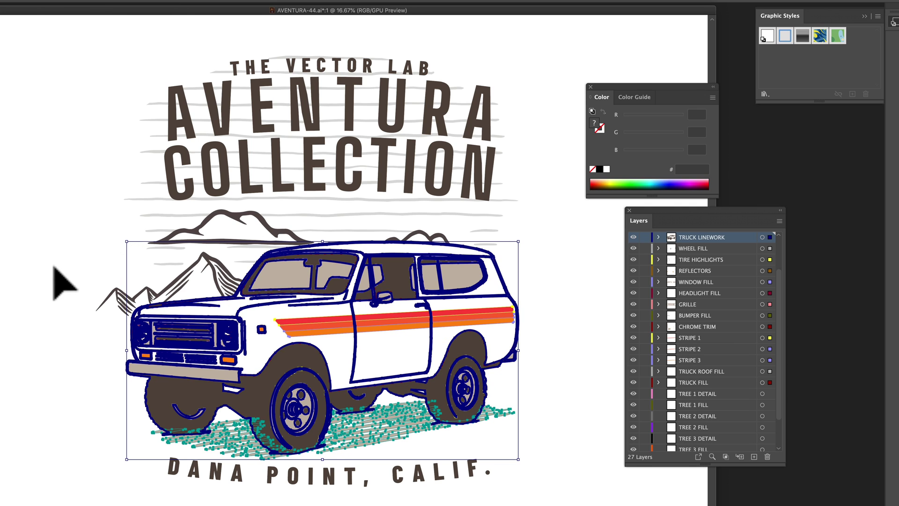
pyautogui.moveTo(84, 282); pyautogui.dragTo(120, 311)
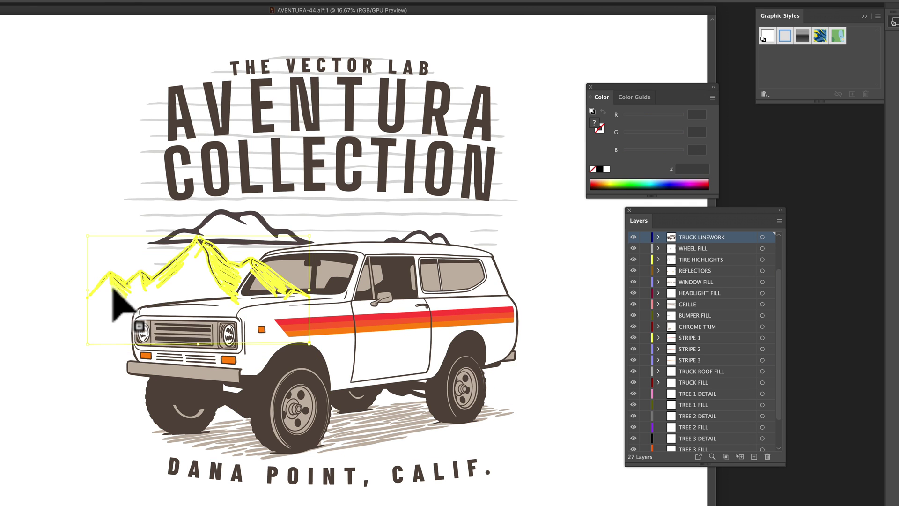
# - Shrink the left cloud slightly, move both clouds upward and right to clear the enlarged truck and mountains, and deselect them
pyautogui.click(188, 242)
pyautogui.moveTo(149, 252); pyautogui.dragTo(176, 247)
pyautogui.moveTo(234, 226); pyautogui.dragTo(247, 218)
pyautogui.moveTo(417, 231)
pyautogui.mouseDown()
pyautogui.moveTo(428, 215)
pyautogui.moveTo(430, 234)
pyautogui.mouseUp()
pyautogui.click(553, 238)
pyautogui.click(542, 238)
pyautogui.moveTo(152, 183); pyautogui.dragTo(149, 202)
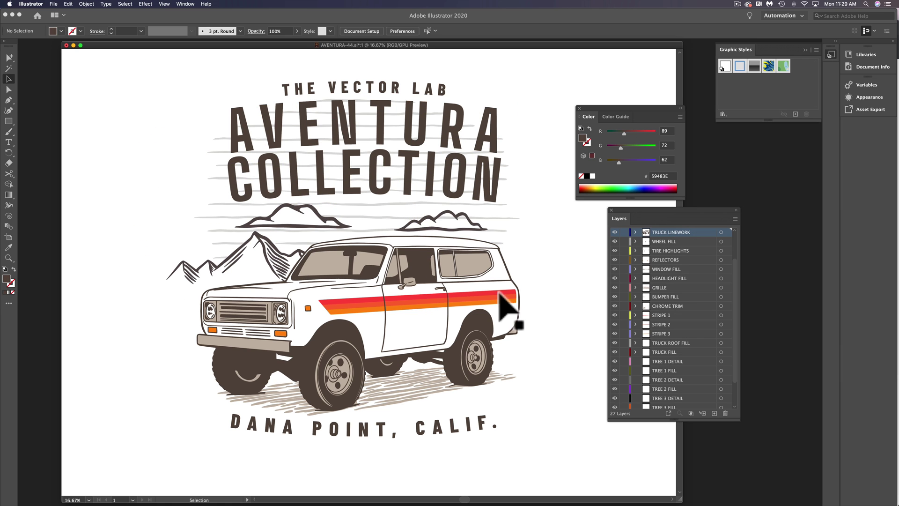
# - Recolor the white truck body yellow by sampling the orange stripe and setting its green value to 190 (#FFBE10), and deselect it
pyautogui.click(412, 323)
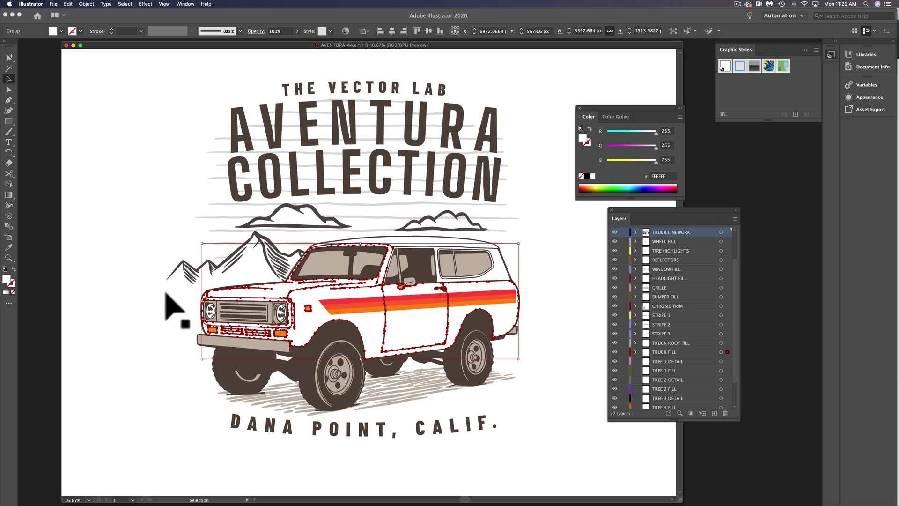
pyautogui.click(9, 248)
pyautogui.click(355, 312)
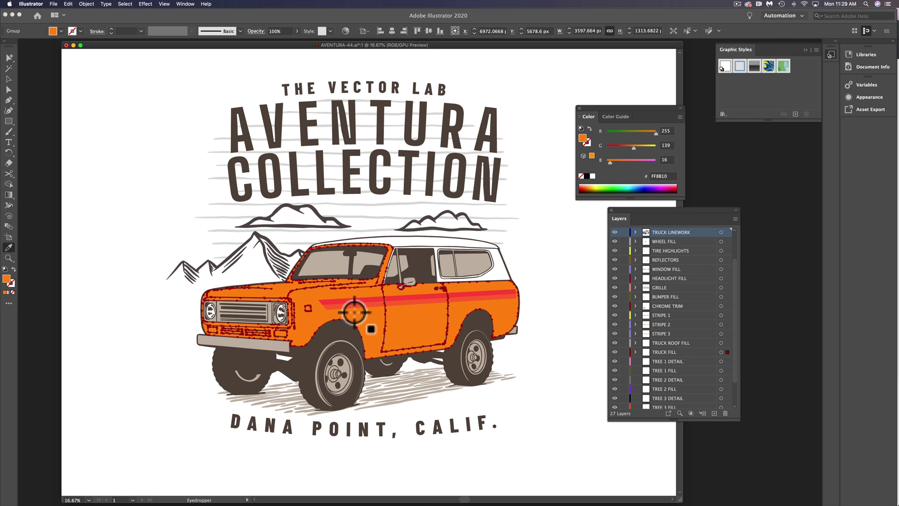
pyautogui.click(642, 146)
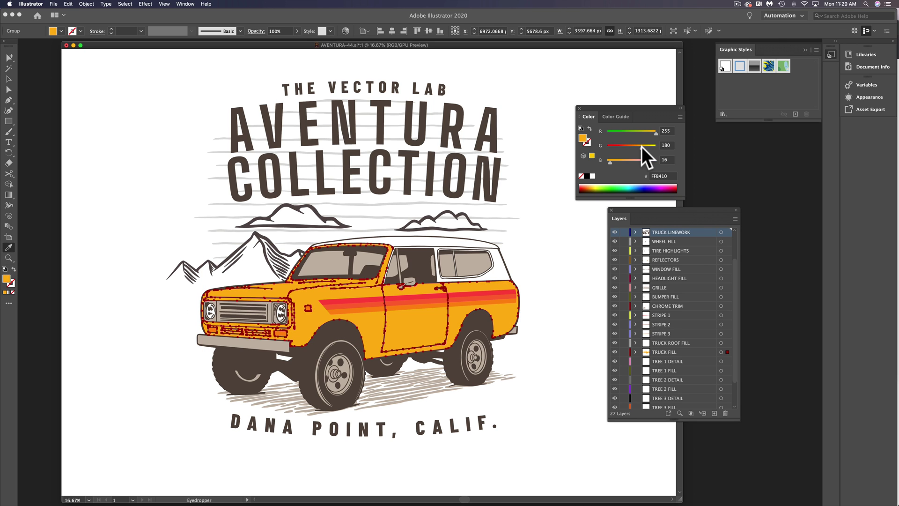
pyautogui.moveTo(644, 148); pyautogui.dragTo(644, 147)
pyautogui.keyDown('super'); pyautogui.click(546, 212); pyautogui.keyUp('super')
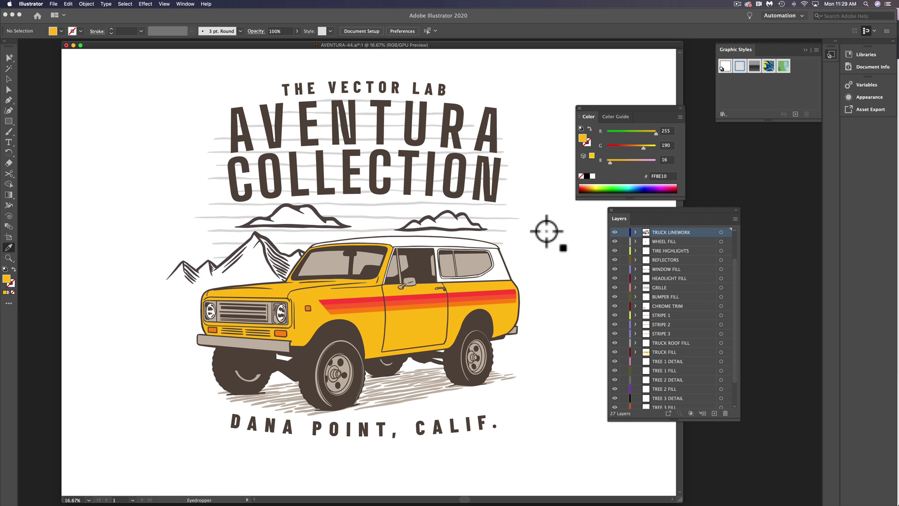